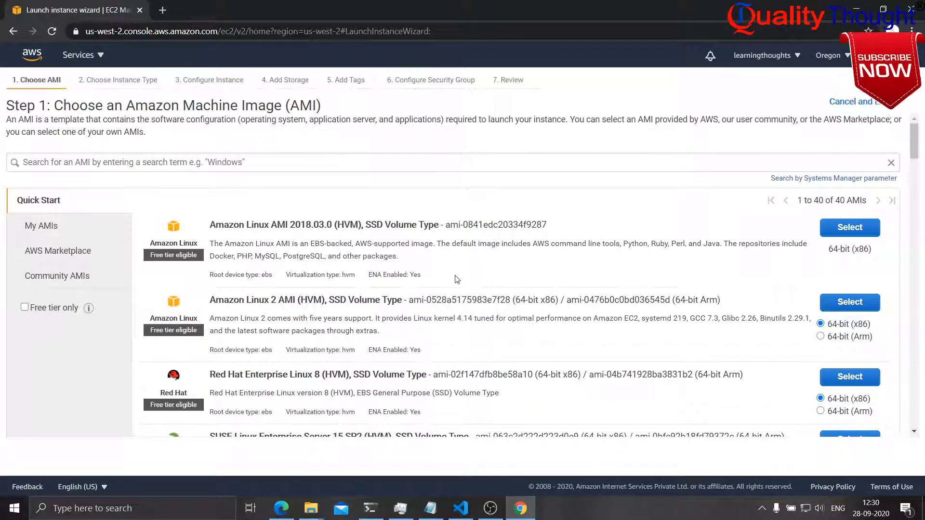
Search the machine images for "Windows Server 2016" and select Microsoft Windows Server 2016 Base as the AMI
scroll(457, 279, "down", 8)
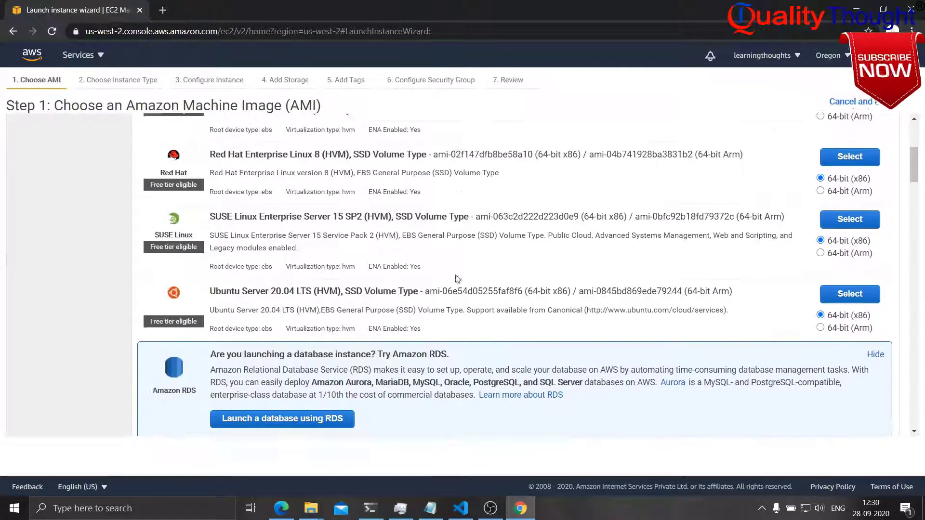
scroll(457, 279, "down", 4)
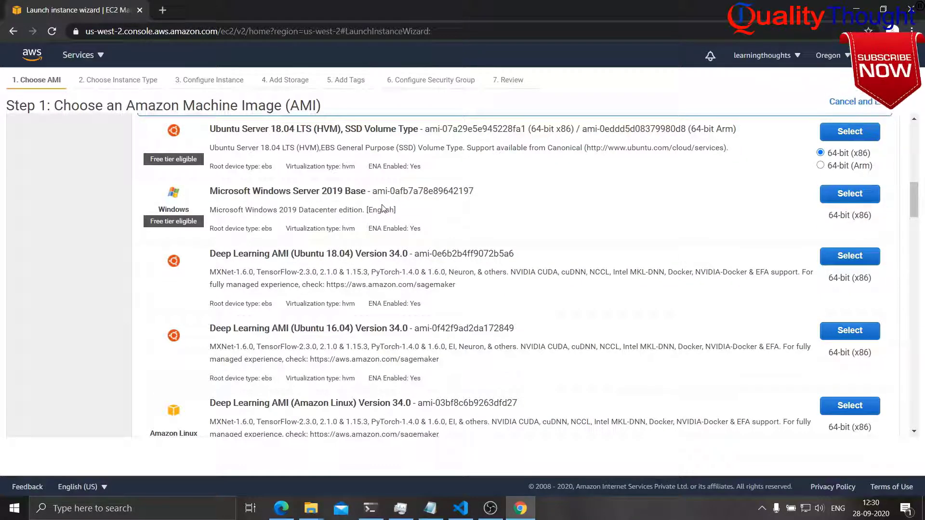
scroll(382, 208, "down", 6)
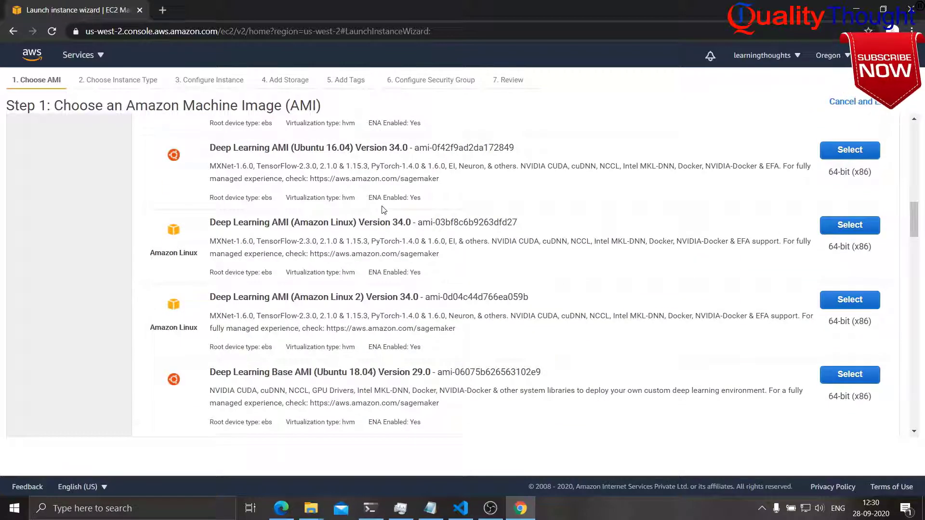
scroll(382, 208, "down", 4)
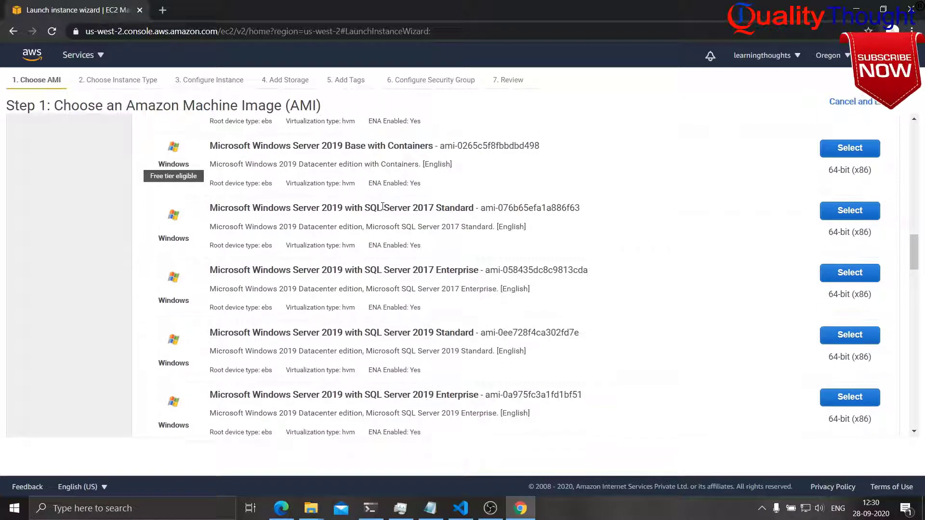
scroll(383, 206, "up", 8)
scroll(382, 206, "up", 10)
left_click(231, 163)
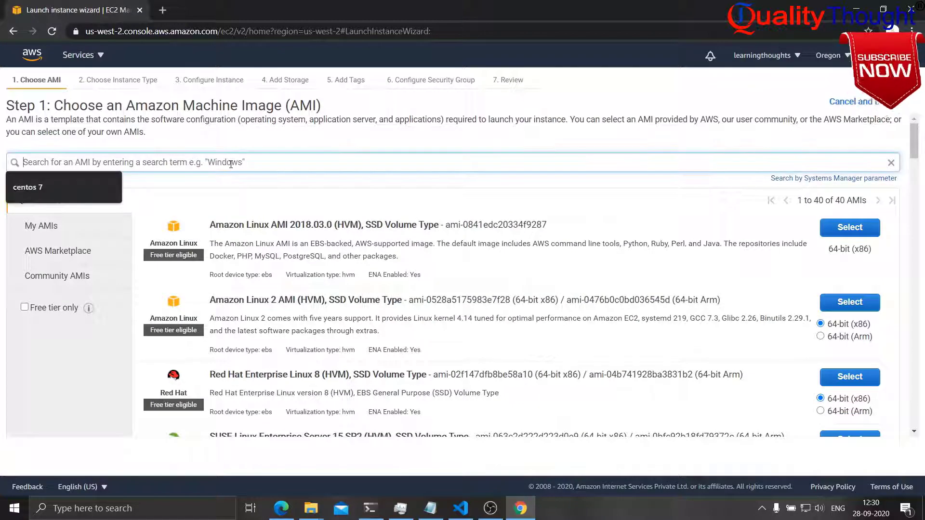
type("Windows")
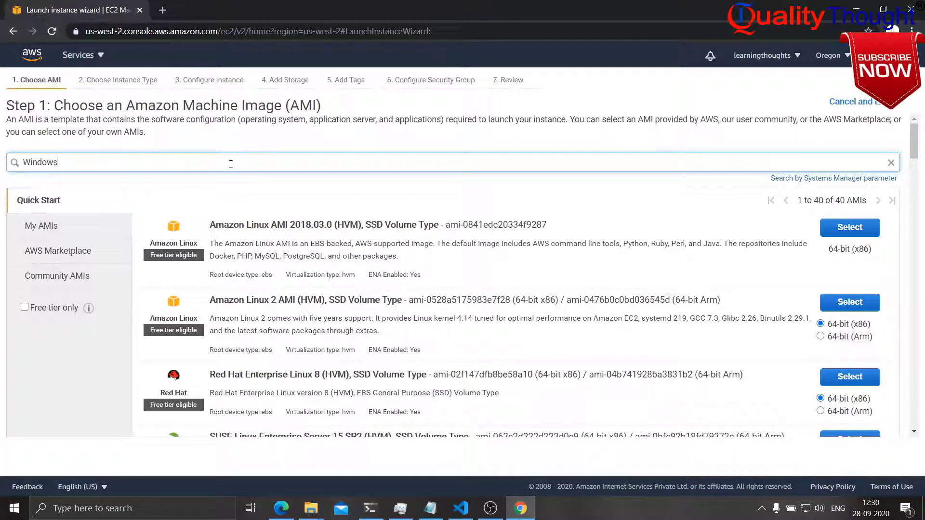
type(" Server 2016")
key("Return")
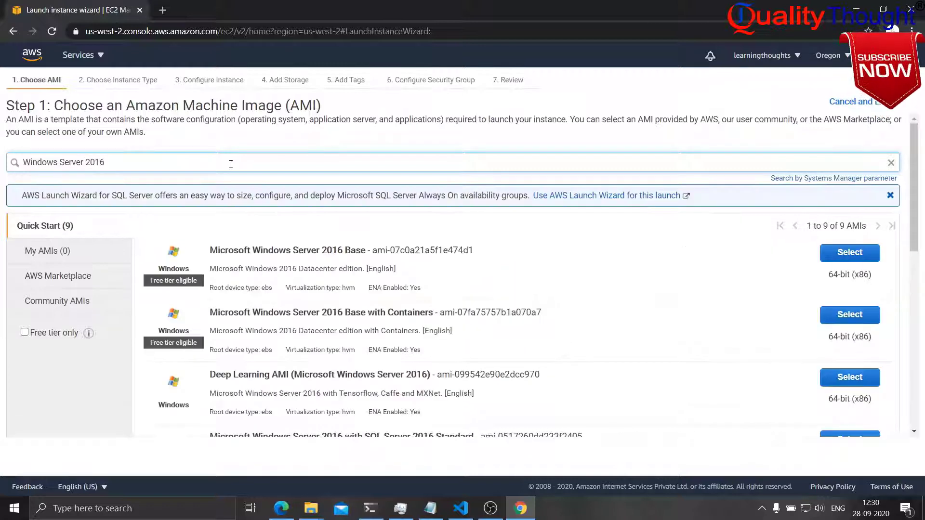
left_click(850, 253)
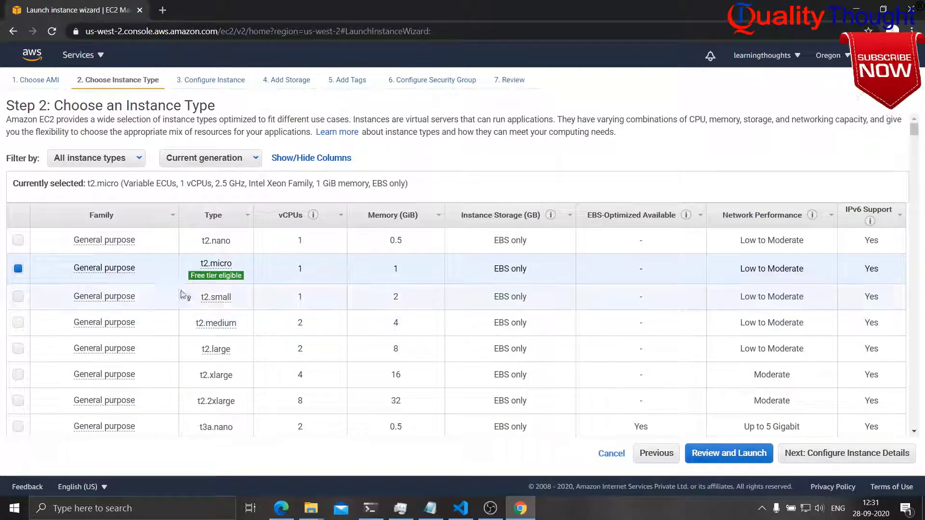
Choose the t2.large instance type and continue to the instance details
mouse_move(232, 271)
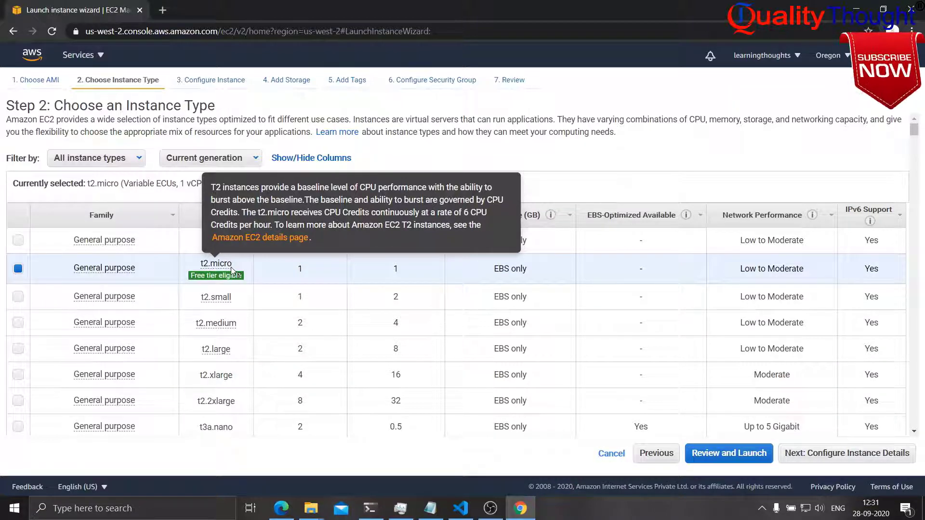
left_click(18, 353)
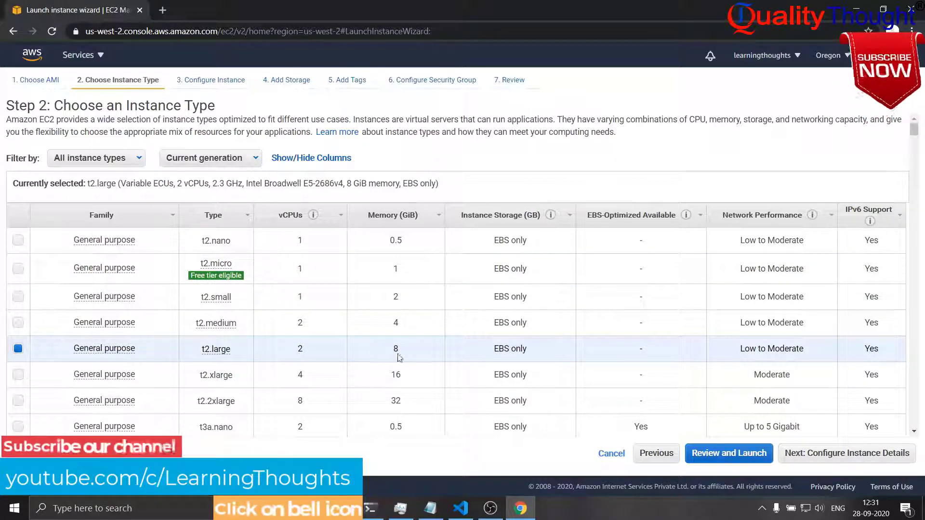
left_click(850, 451)
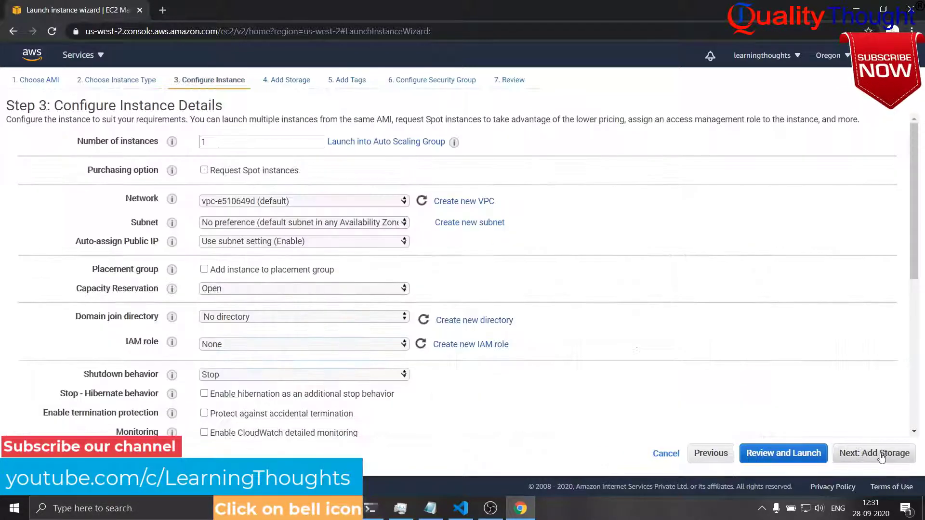
Review the instance details, keep the default settings and root storage, and proceed to adding tags
scroll(626, 264, "down", 6)
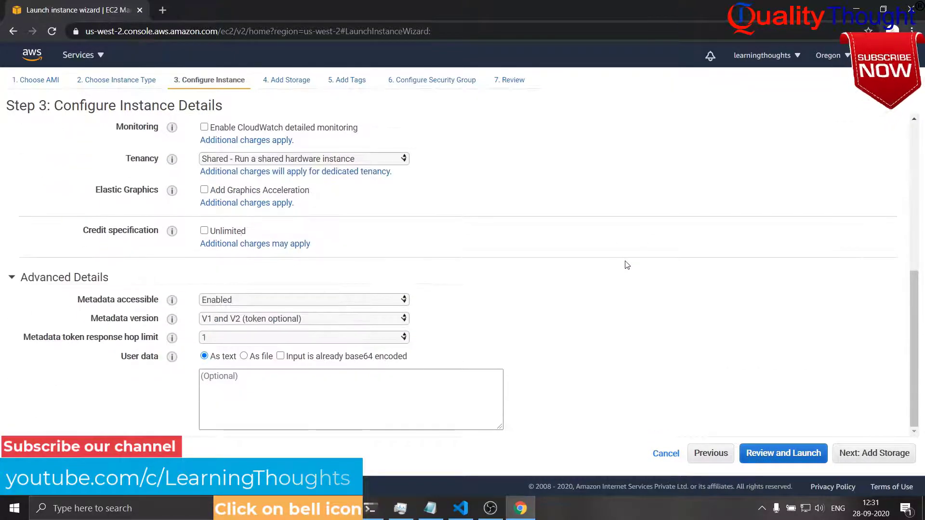
scroll(626, 265, "up", 7)
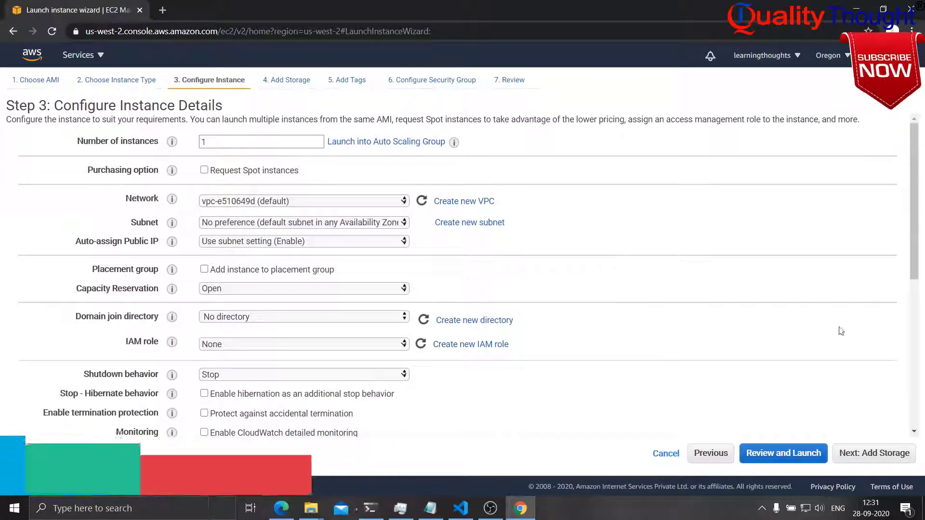
left_click(894, 461)
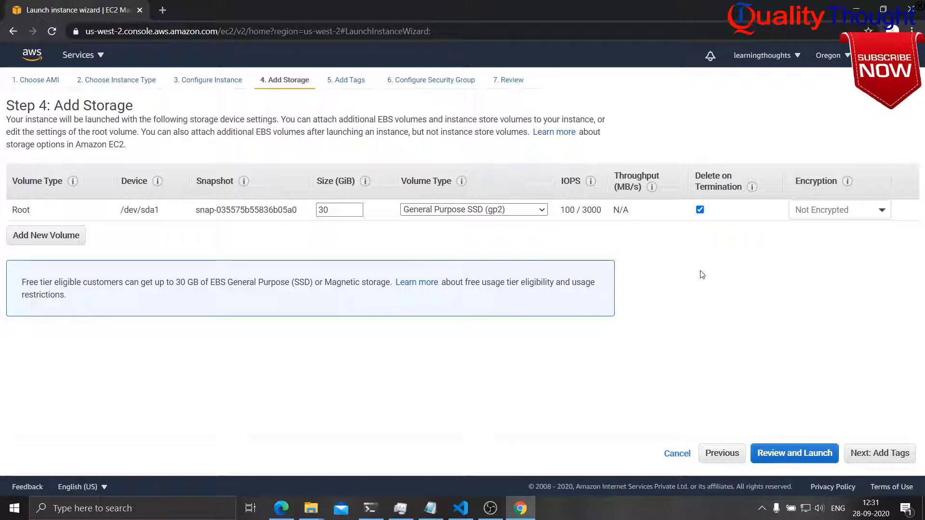
left_click(881, 457)
Add a Name tag with the value WindowsServer2016 and continue to the security group configuration
left_click(453, 222)
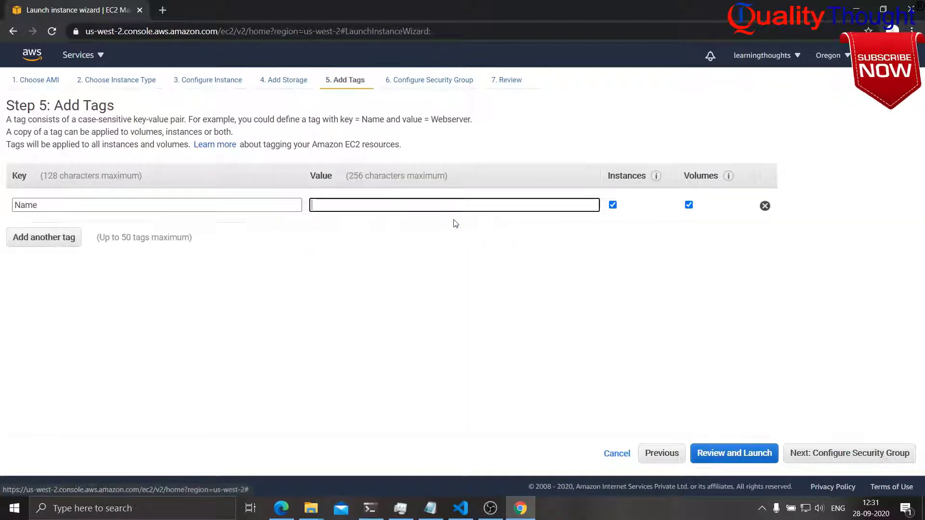
type("Windo")
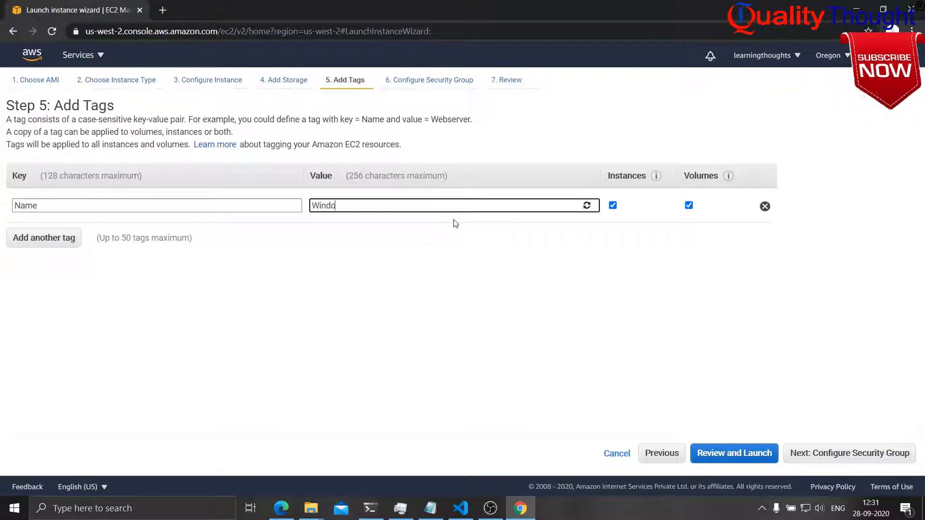
type("wsServer2016")
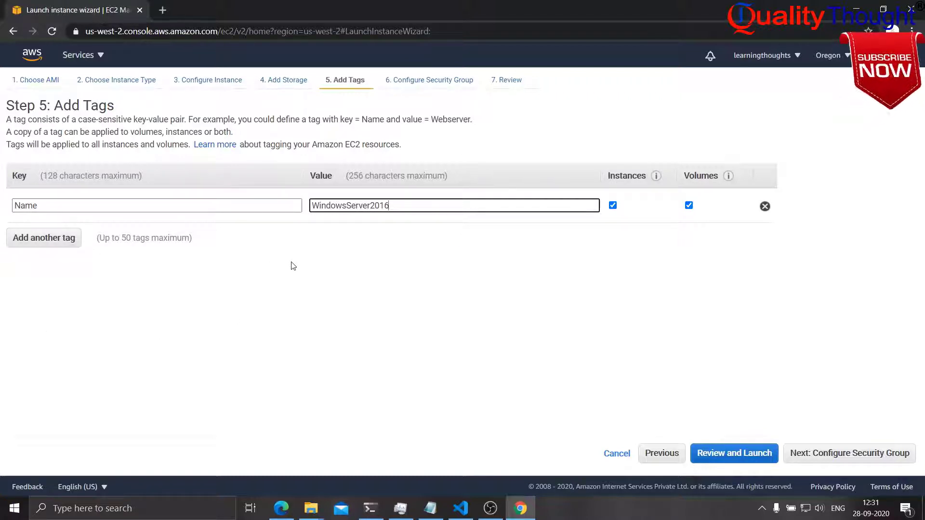
left_click(848, 453)
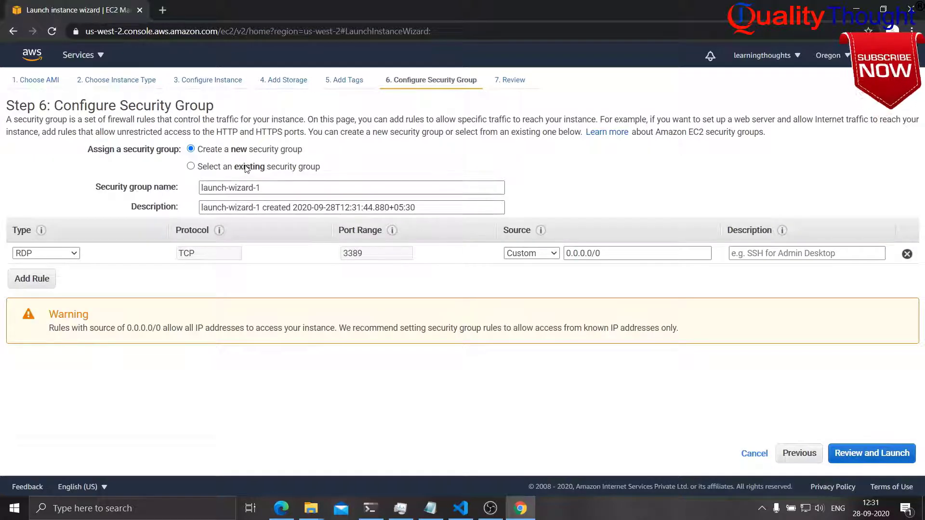
Name the new security group WinServer2016 and set its description to "For Windows Server"
left_click_drag(275, 183, 175, 183)
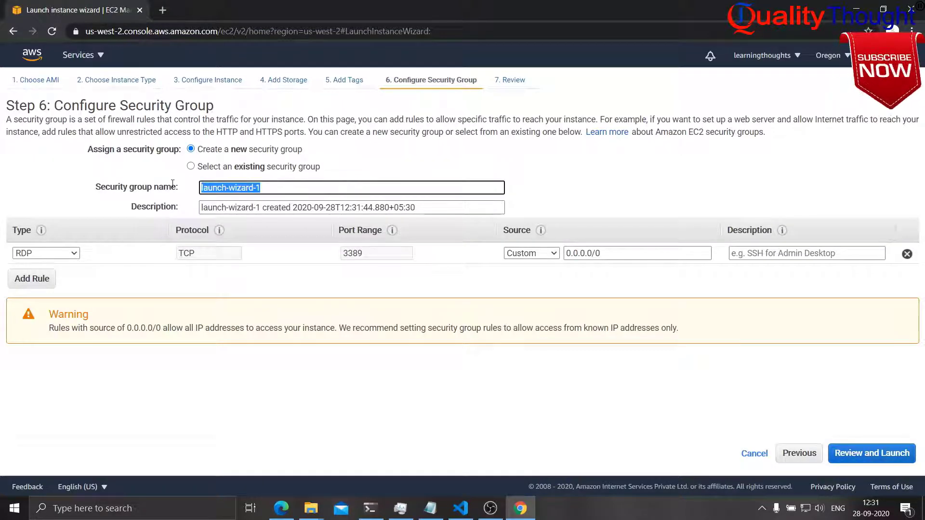
type("WinS")
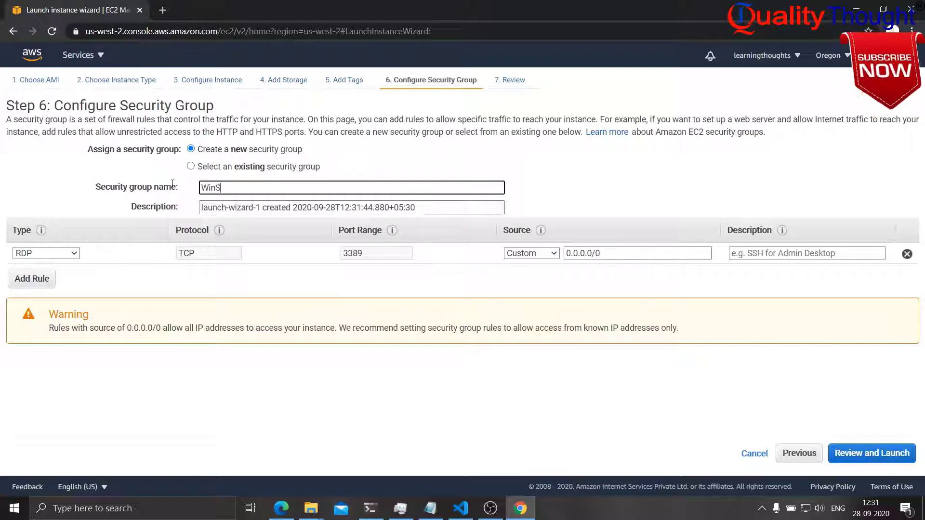
type("erver2016")
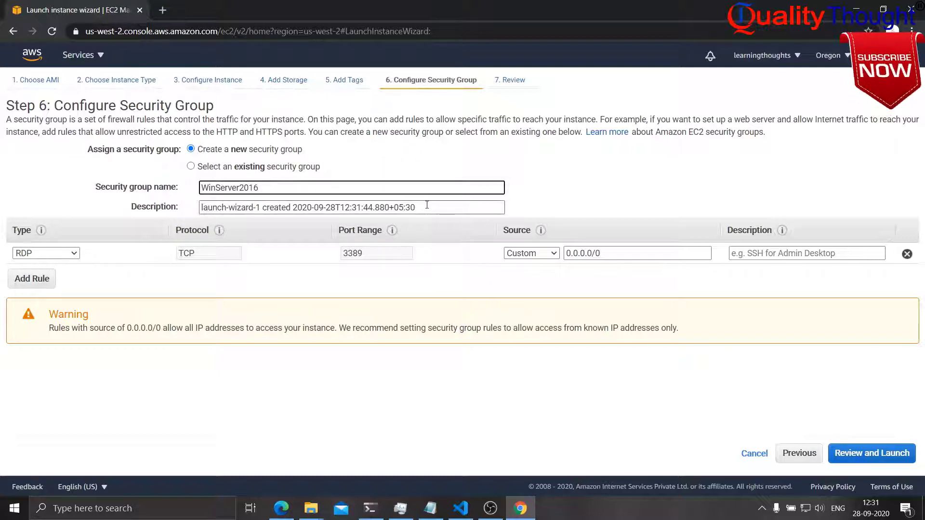
left_click_drag(427, 207, 174, 217)
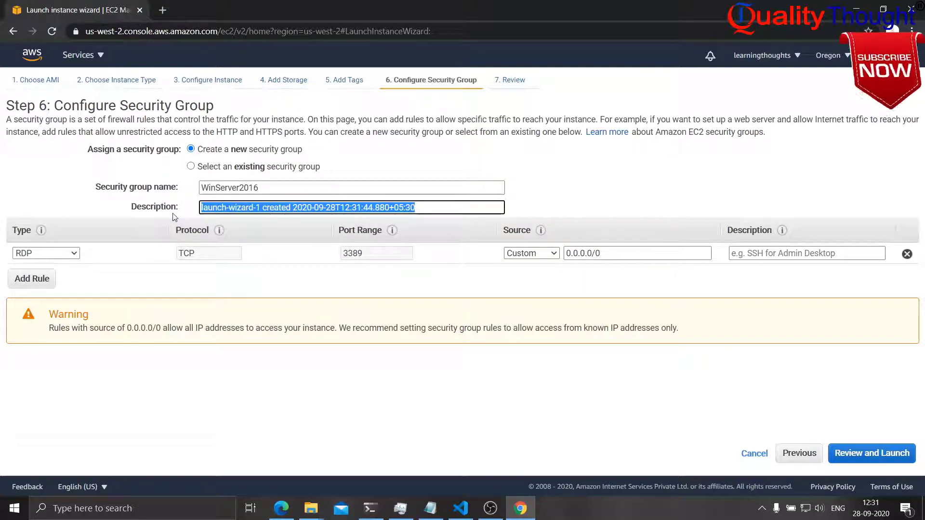
key("BackSpace")
type("For")
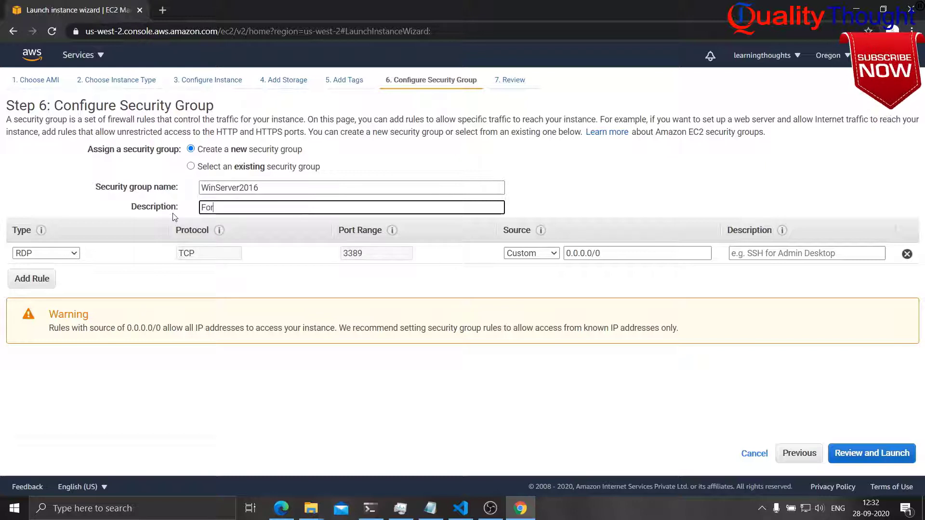
type(" Windows Server")
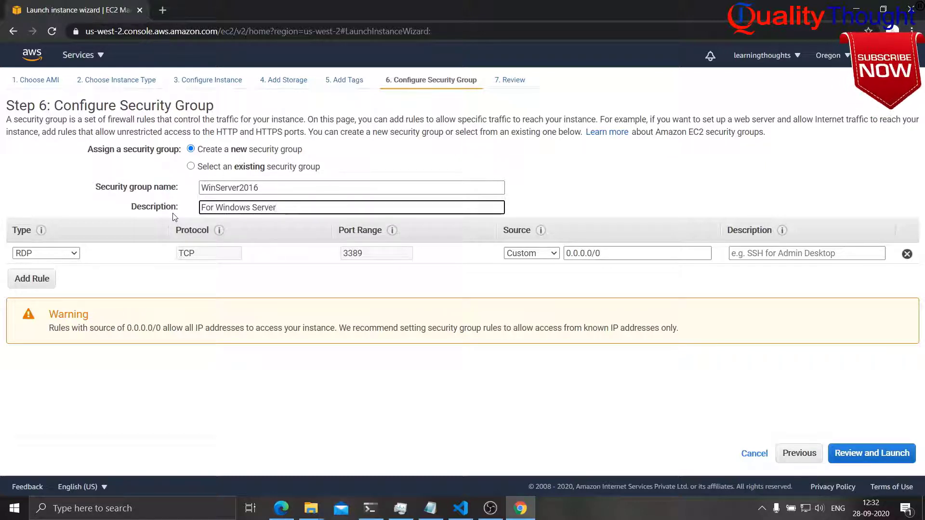
Add an HTTP rule and an HTTPS rule to the security group alongside the RDP rule
left_click(32, 279)
left_click(77, 275)
scroll(62, 144, "down", 1)
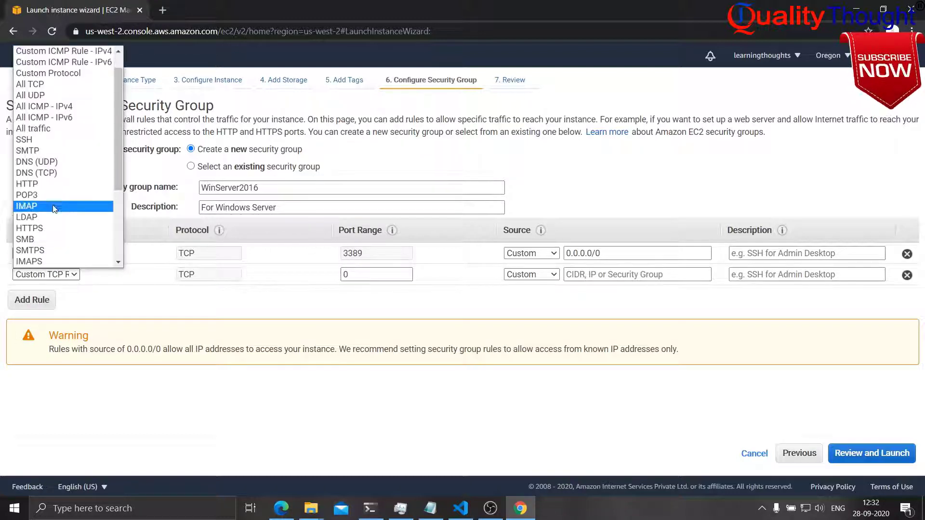
left_click(46, 186)
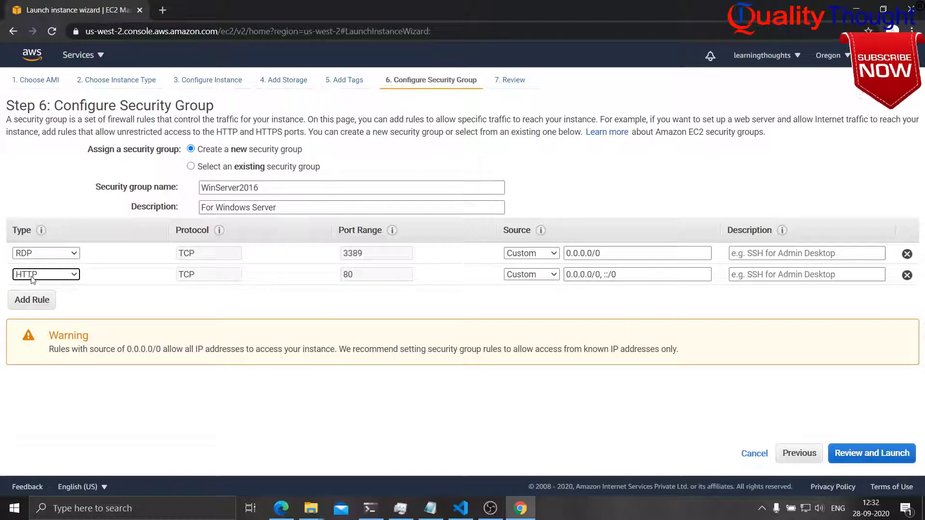
left_click(32, 299)
left_click(77, 295)
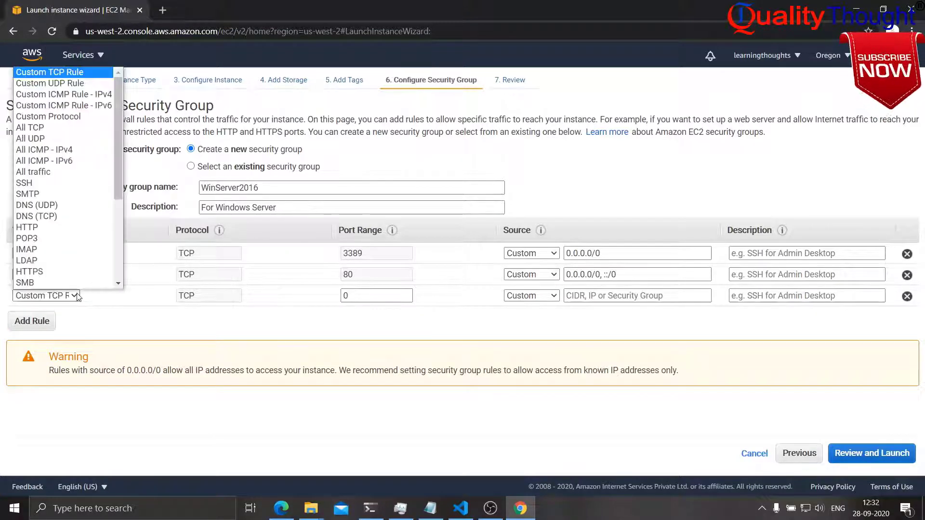
left_click(51, 272)
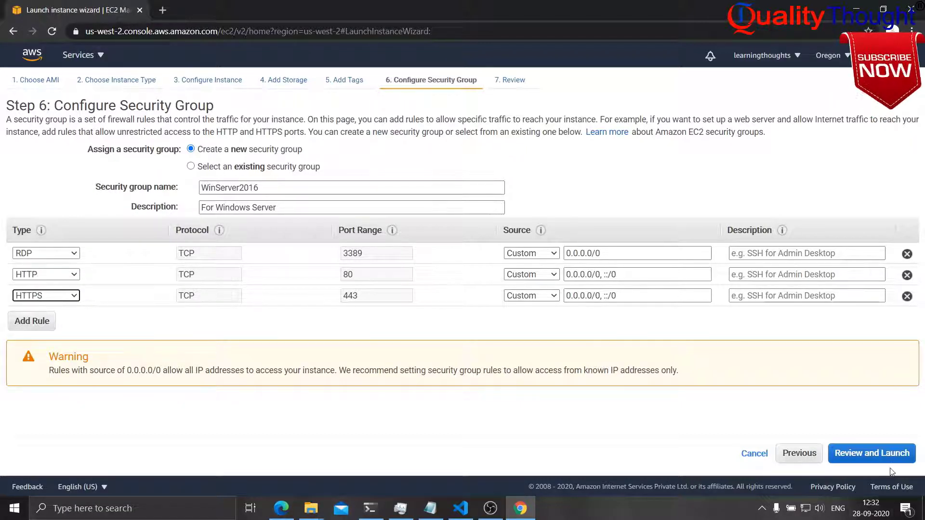
Review and launch the instance with the existing jenkins key pair, acknowledging access to its private key file
left_click(893, 454)
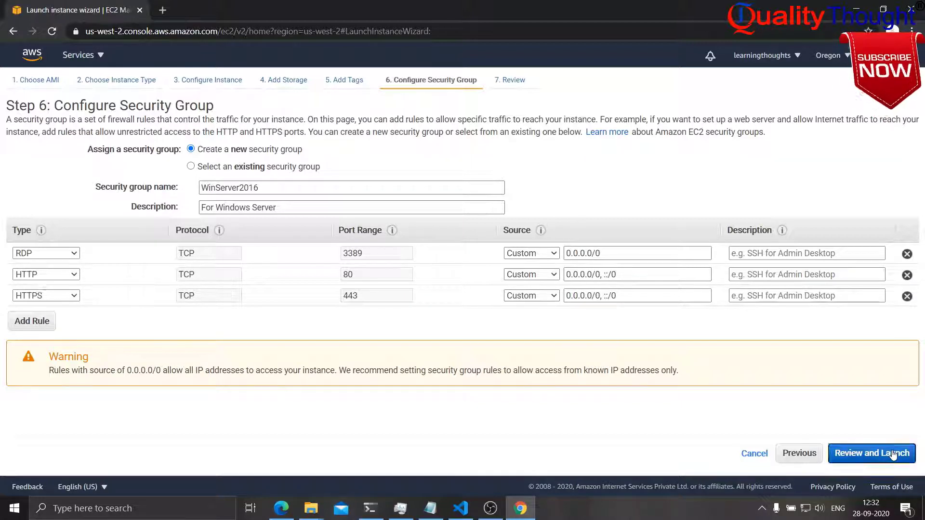
left_click(892, 454)
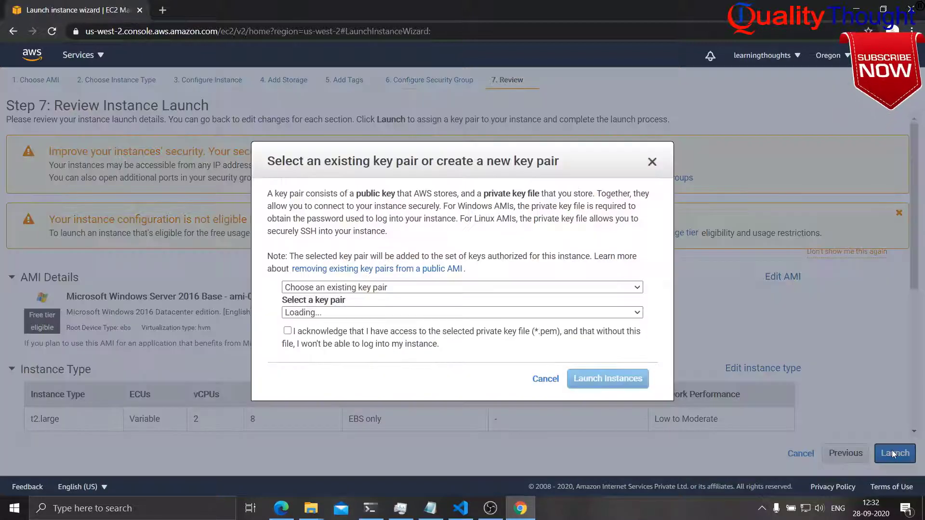
left_click(420, 289)
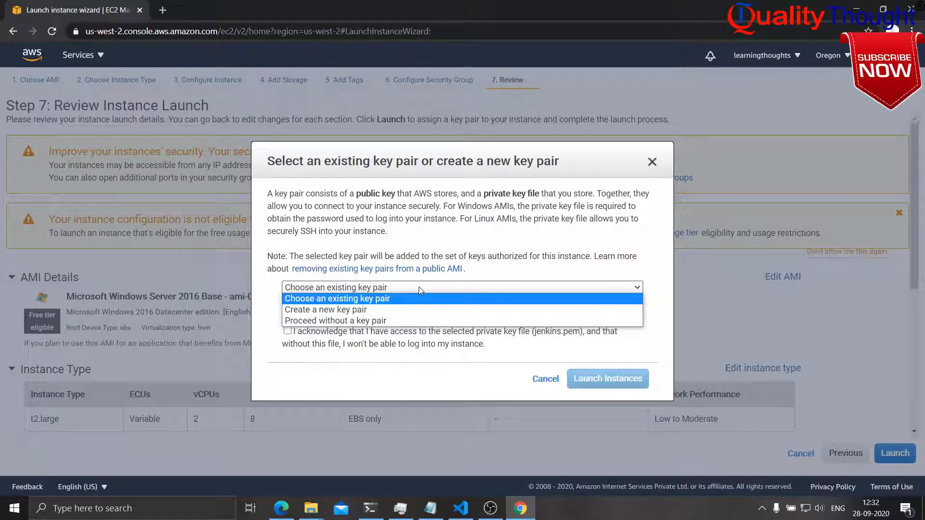
left_click(390, 300)
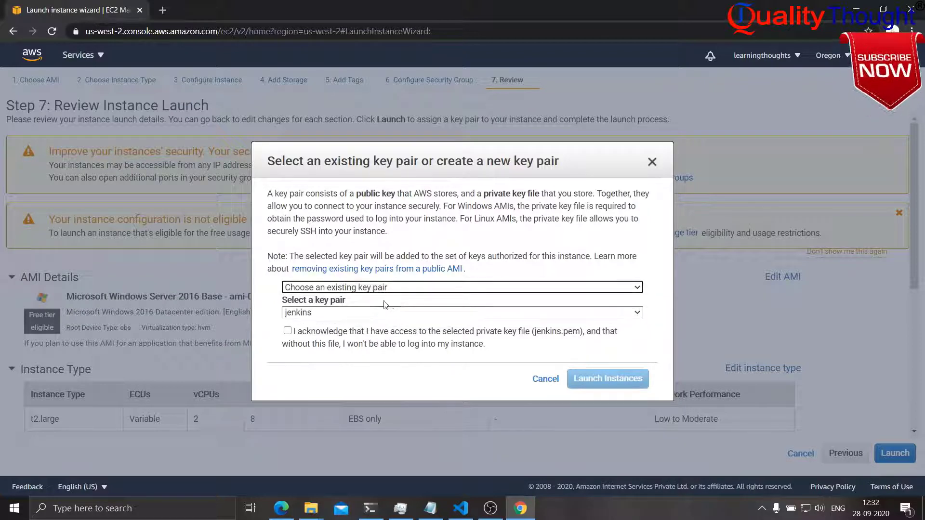
left_click(287, 331)
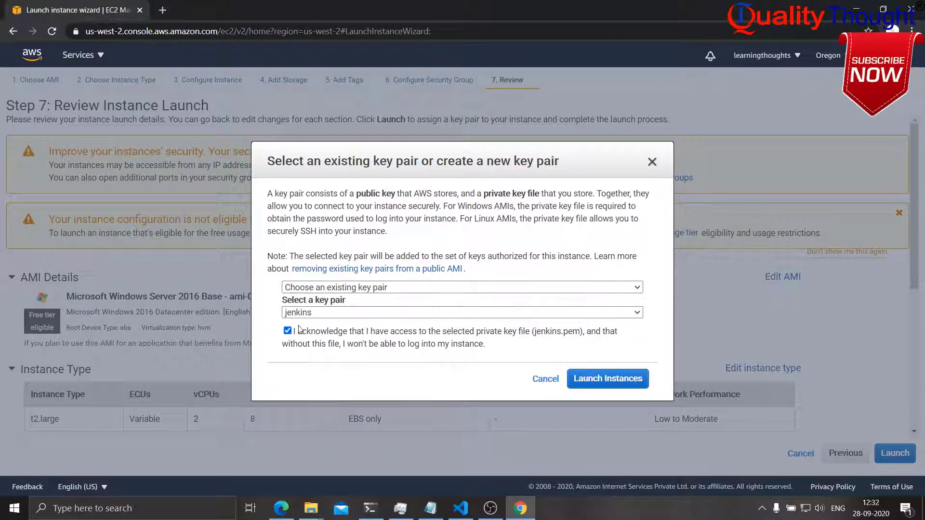
left_click(343, 314)
left_click(342, 315)
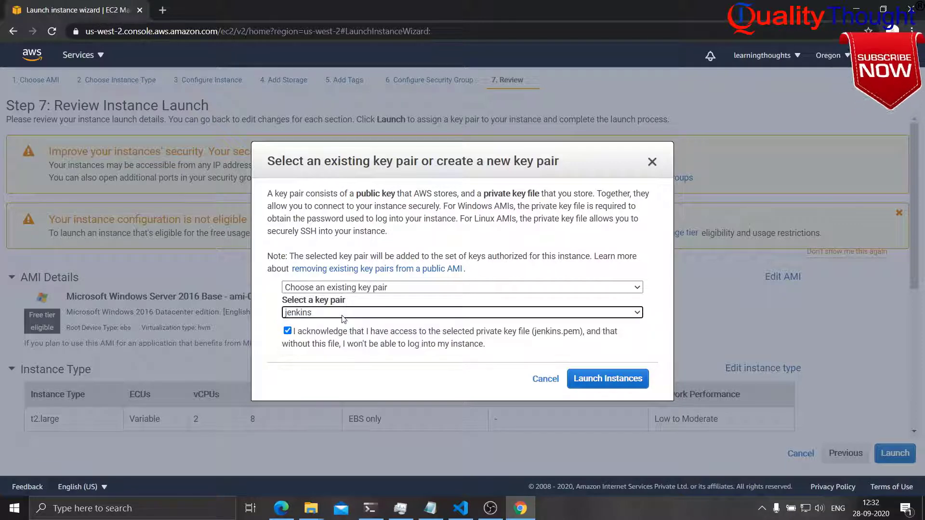
left_click(621, 384)
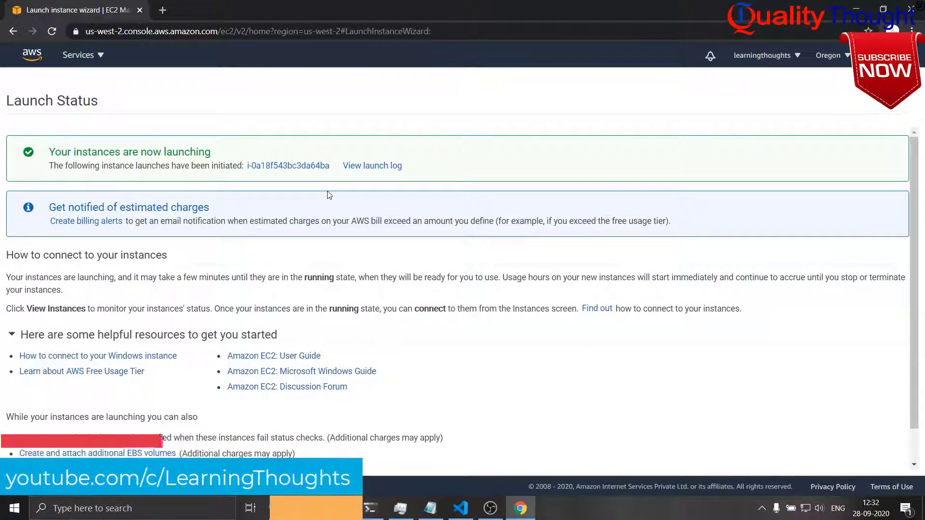
Open the newly launched instance in the instances list, select it and enlarge its details pane
left_click(299, 166)
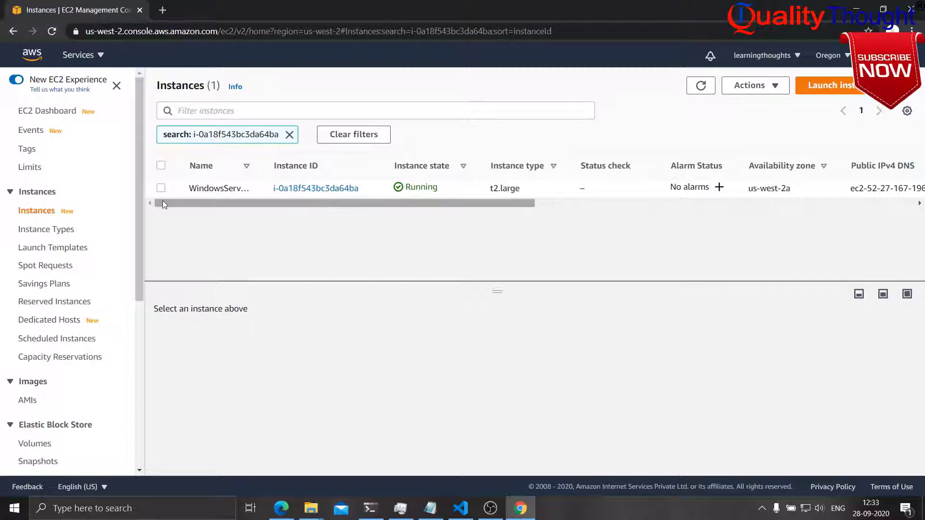
left_click(162, 188)
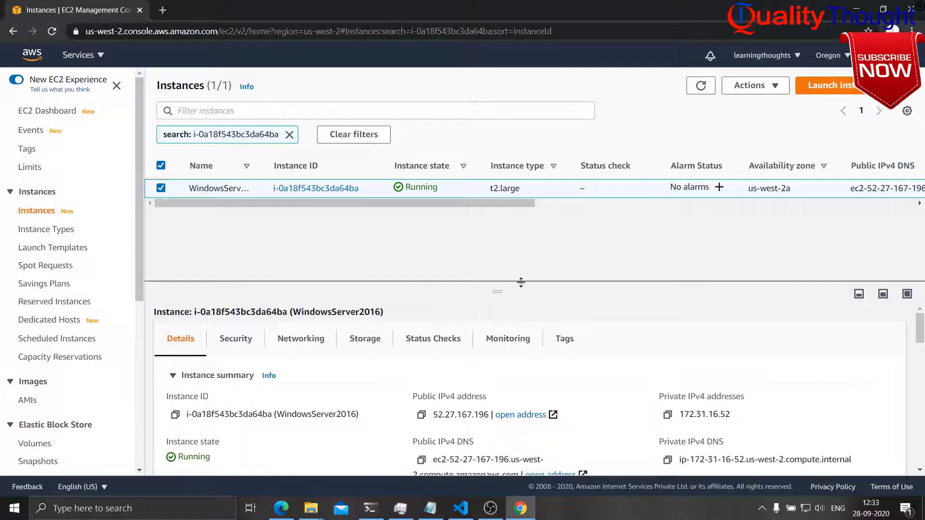
left_click_drag(520, 285, 518, 218)
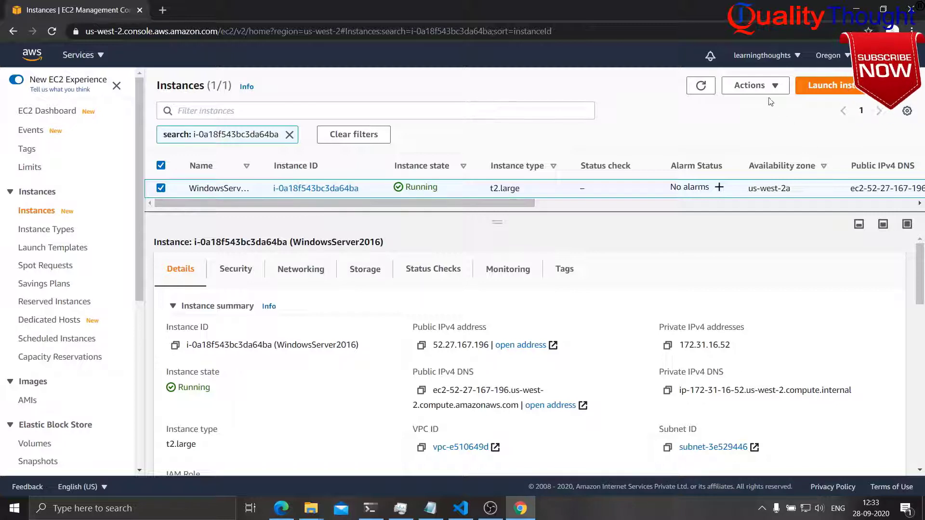
Open the connection options for the selected instance and download the remote desktop file for the RDP client
left_click(775, 85)
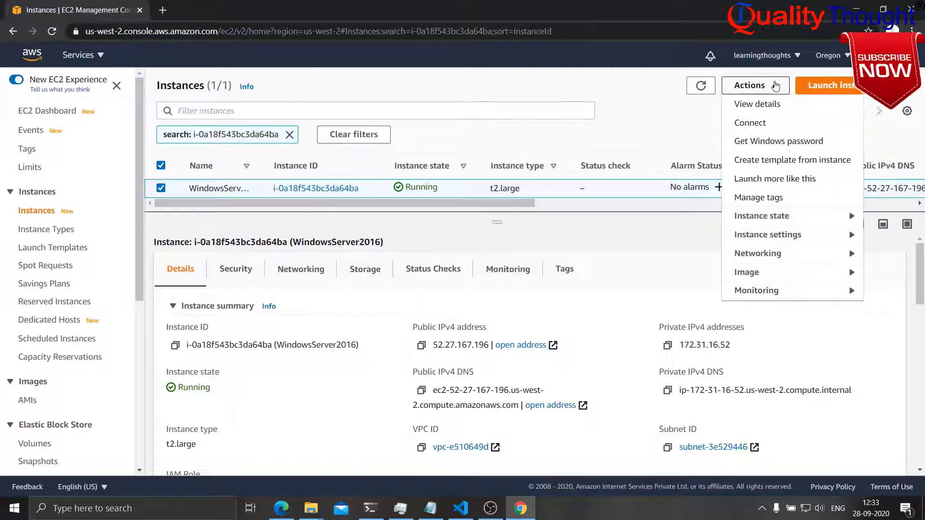
left_click(775, 123)
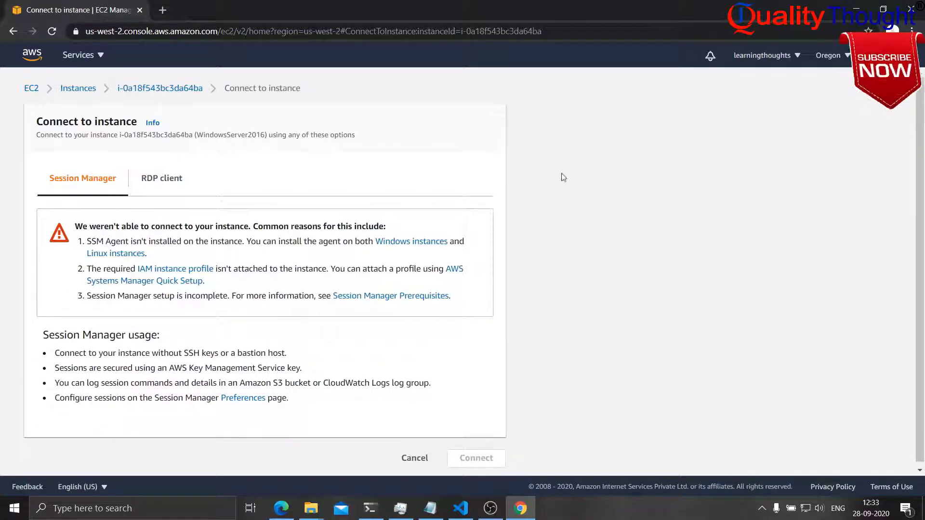
left_click(169, 185)
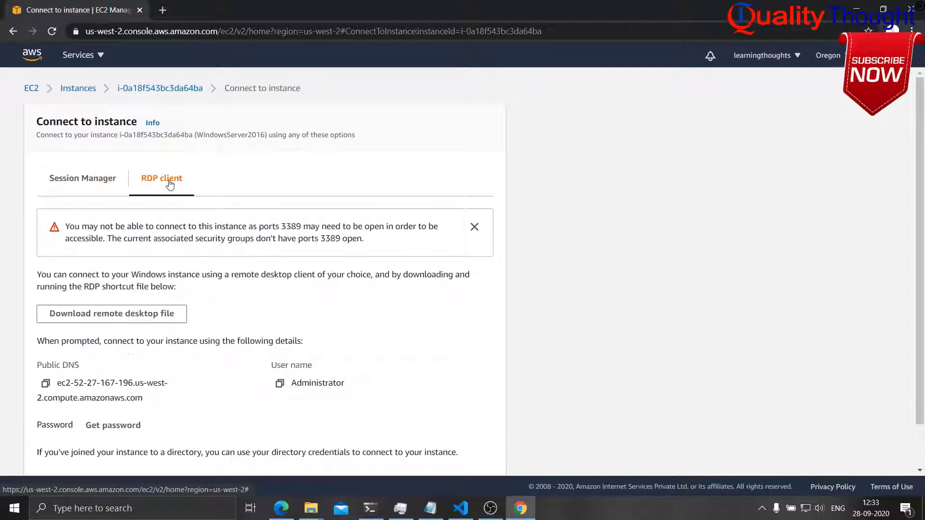
left_click(143, 321)
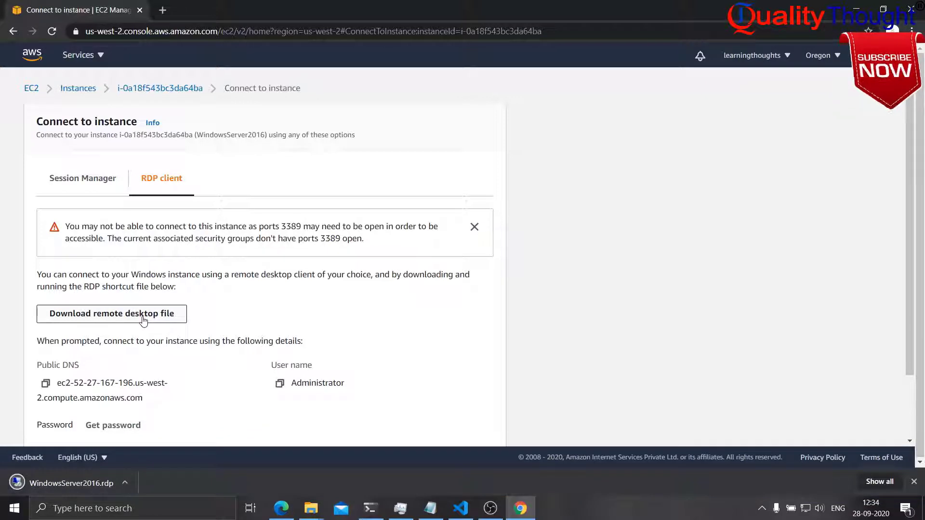
Try to retrieve the instance's Windows administrator password from the RDP client connection details
scroll(188, 384, "down", 2)
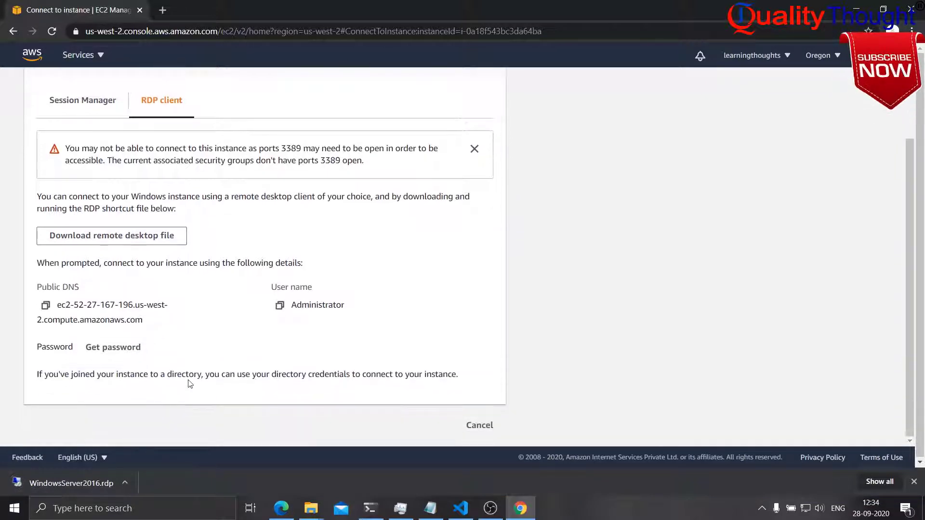
left_click(114, 347)
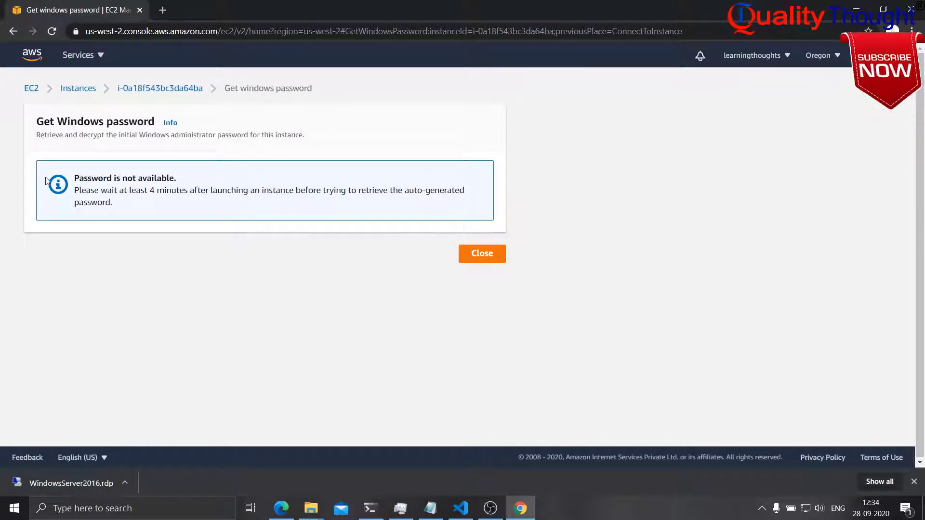
left_click_drag(46, 181, 153, 205)
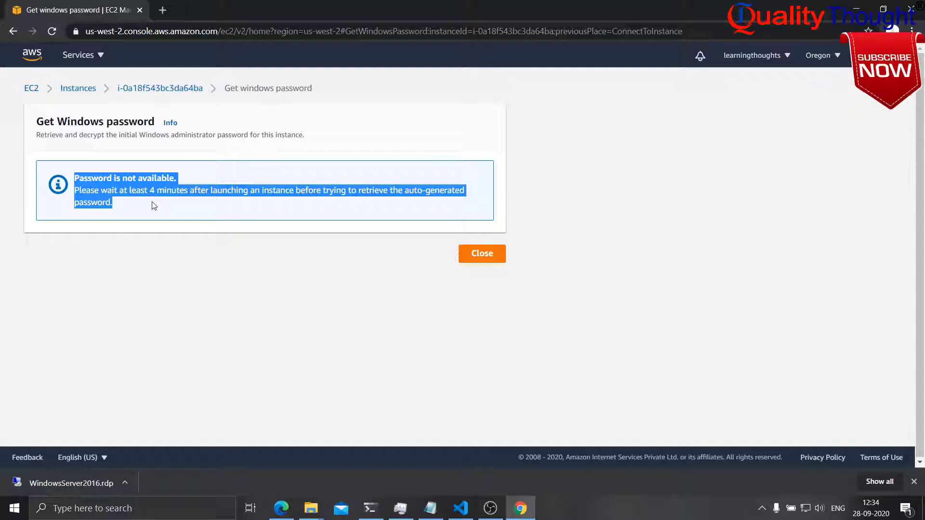
left_click(482, 254)
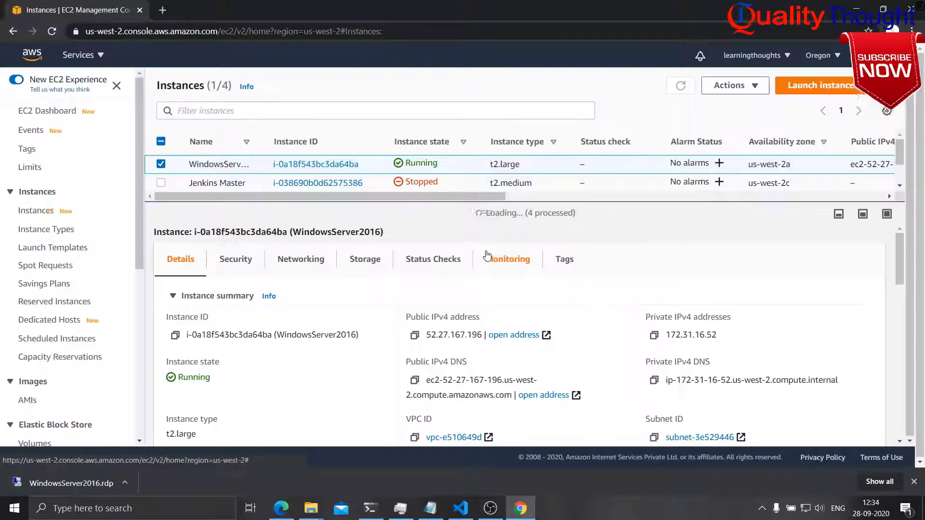
Open the downloaded WindowsServer2016.rdp file and start the remote desktop connection up to the credentials request
left_click(126, 482)
left_click(152, 404)
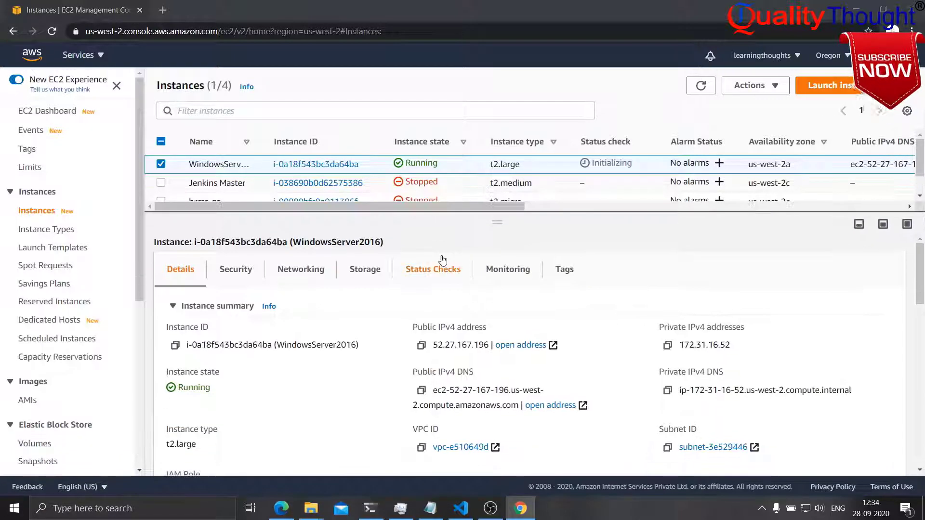
left_click(550, 318)
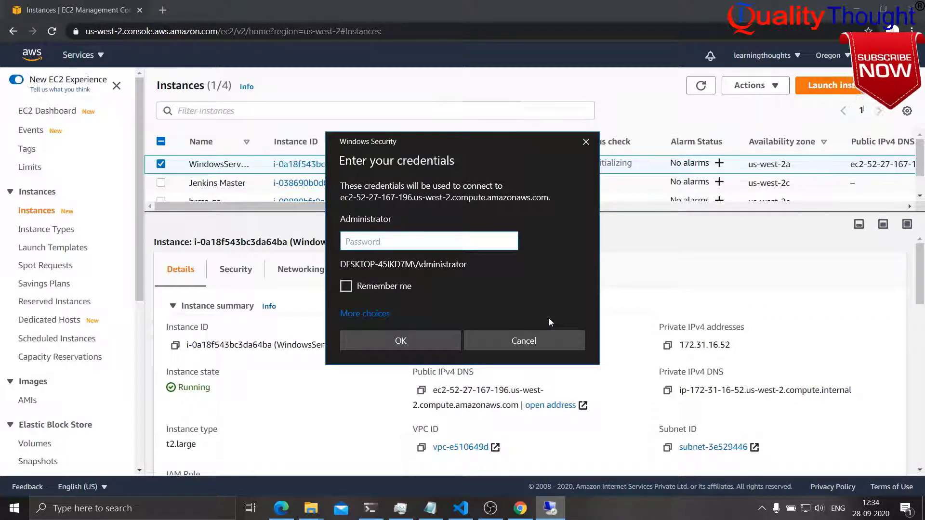
Decrypt the instance's Windows administrator password with the jenkins.pem key file from Downloads and copy the password
left_click(773, 87)
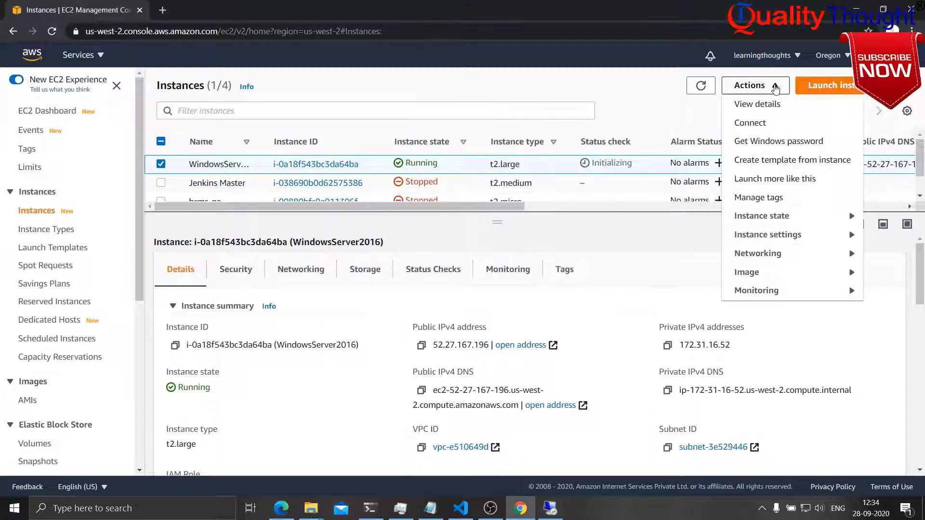
left_click(787, 145)
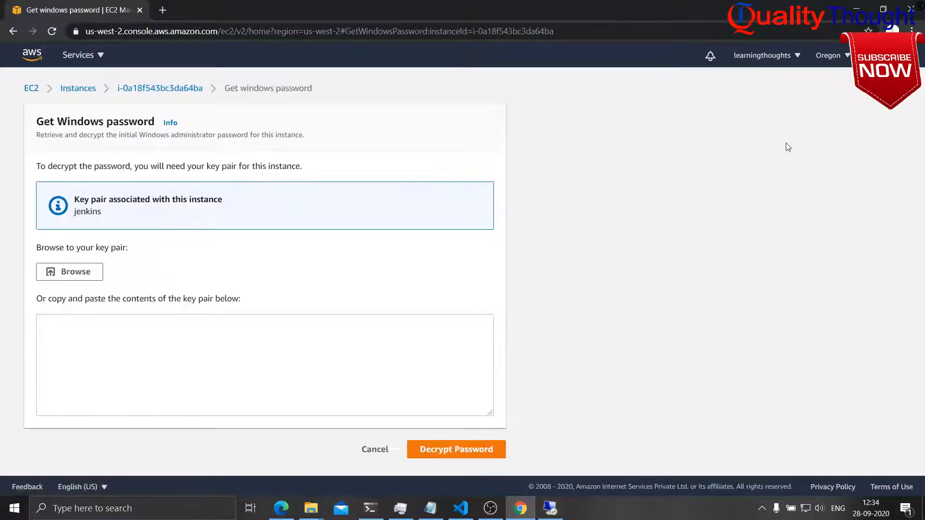
left_click(74, 273)
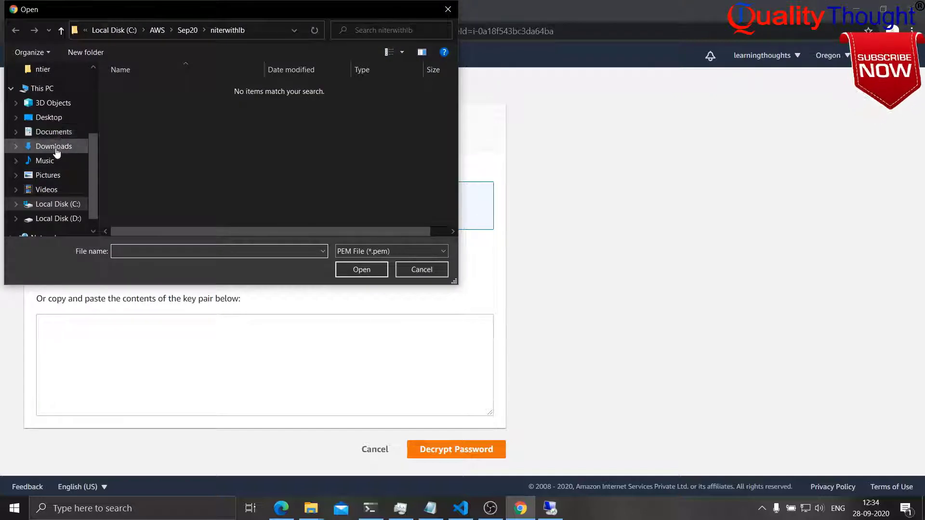
left_click(57, 146)
left_click(152, 104)
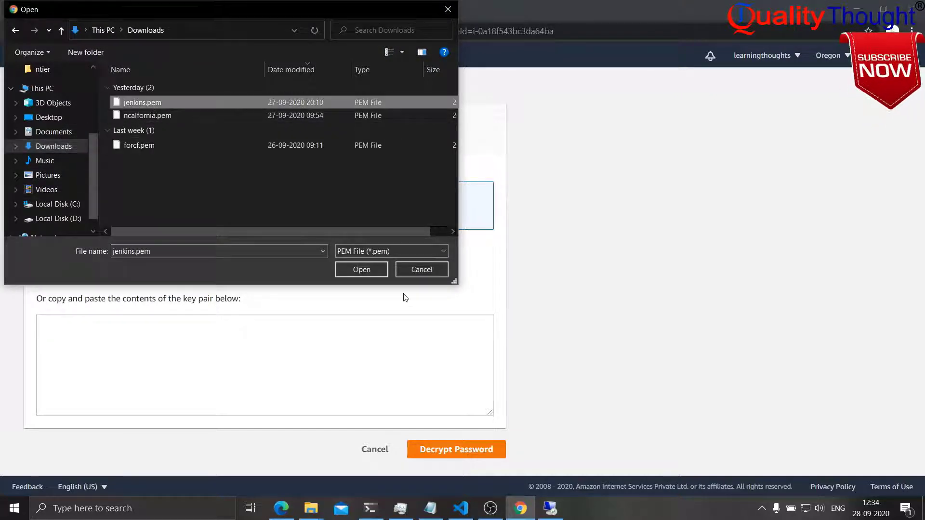
left_click(367, 270)
scroll(390, 283, "down", 1)
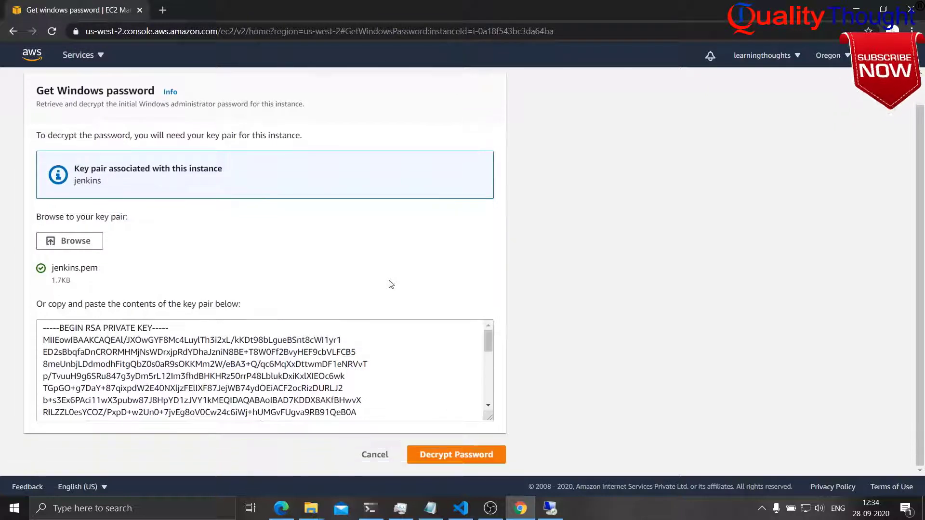
left_click(462, 455)
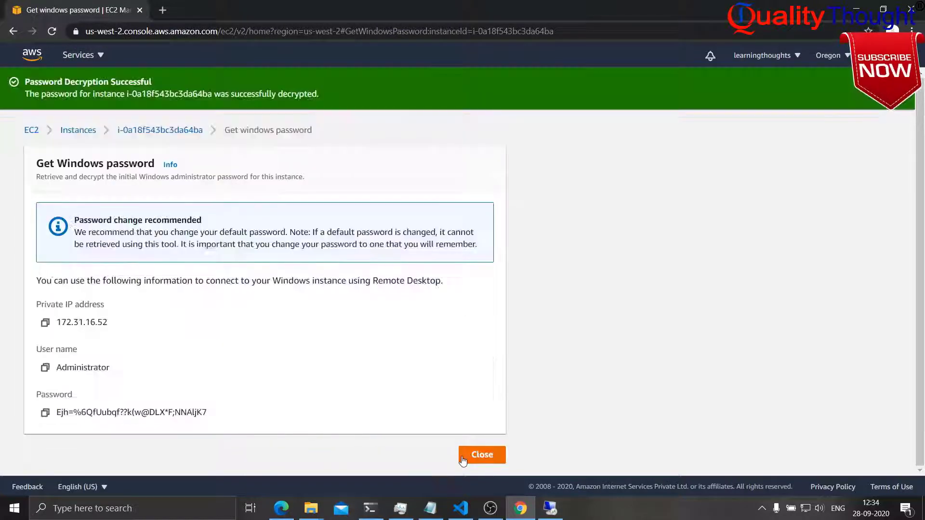
left_click(45, 413)
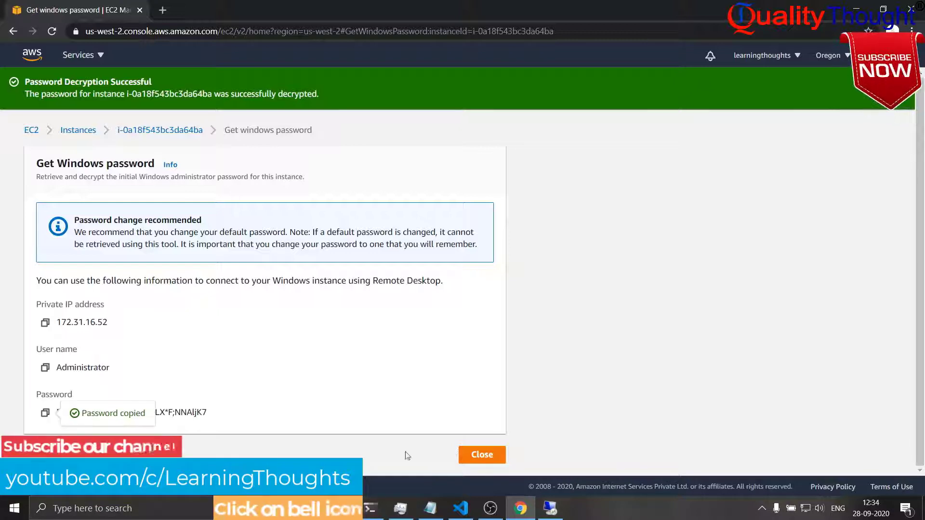
Connect to the remote desktop with the copied administrator password, accepting the unverified certificate, and allow the server to be discoverable on its network
left_click(557, 512)
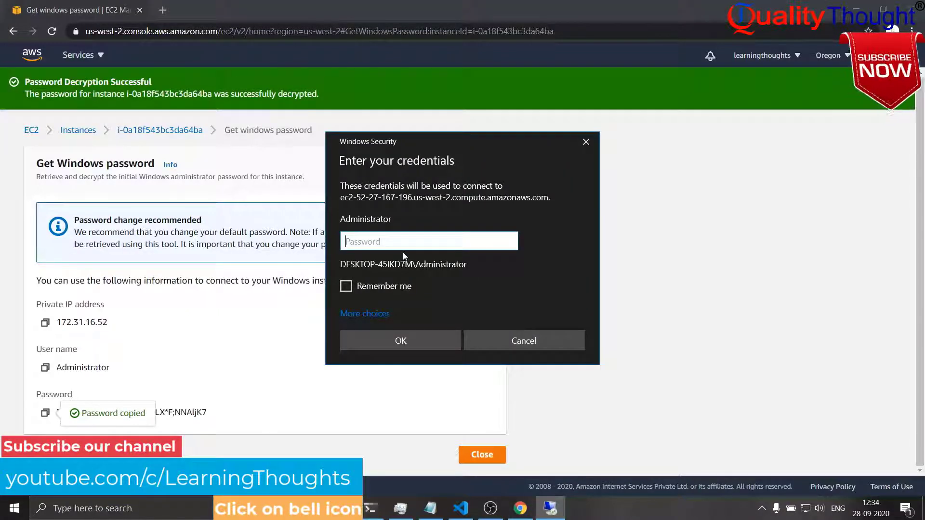
key("ctrl+v")
left_click(404, 343)
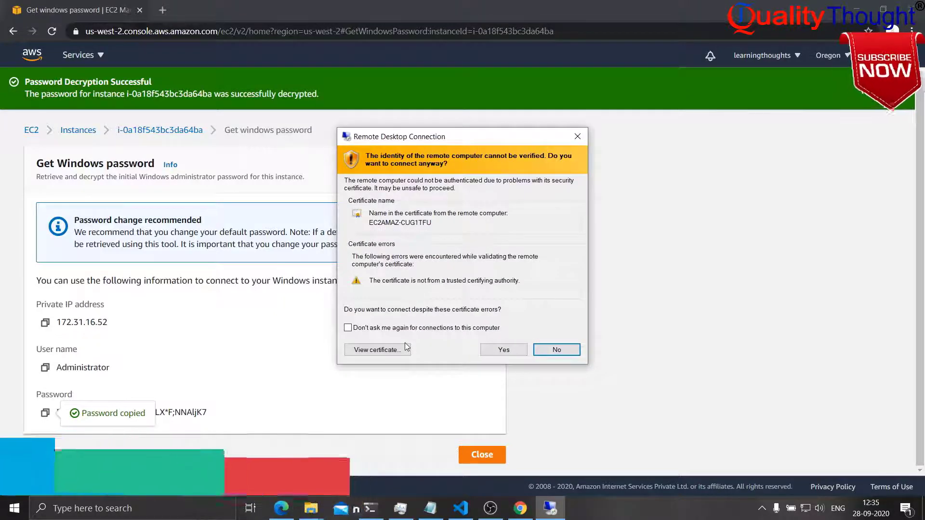
left_click(504, 350)
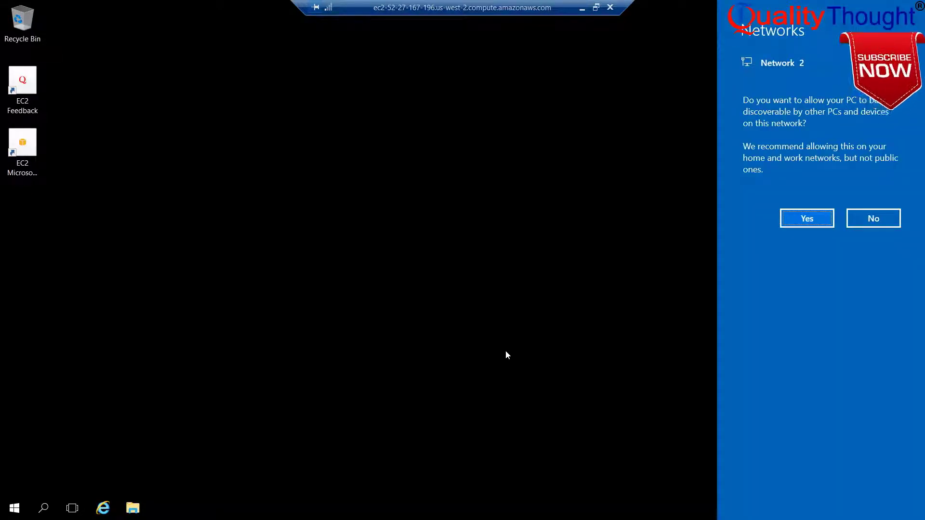
left_click(810, 218)
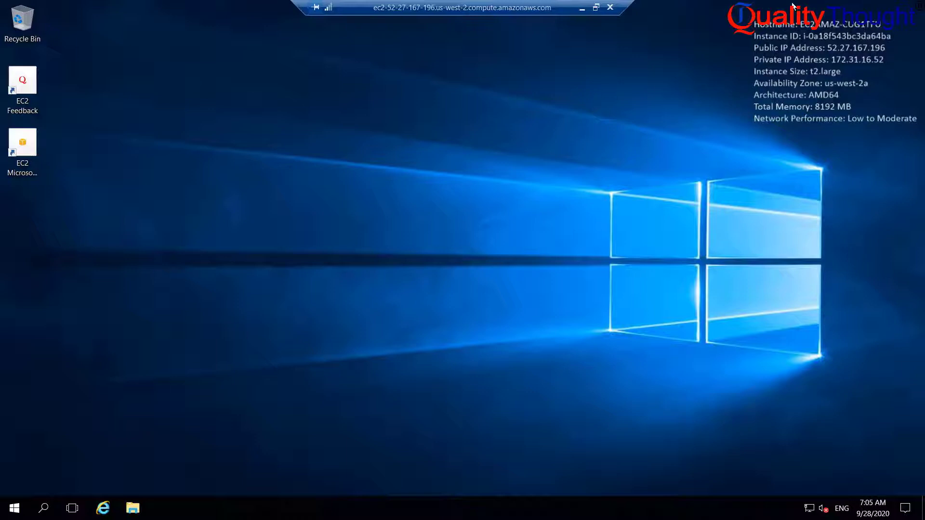
Open Server Manager and start adding roles and features, using role-based installation on the server from the server pool
left_click(14, 510)
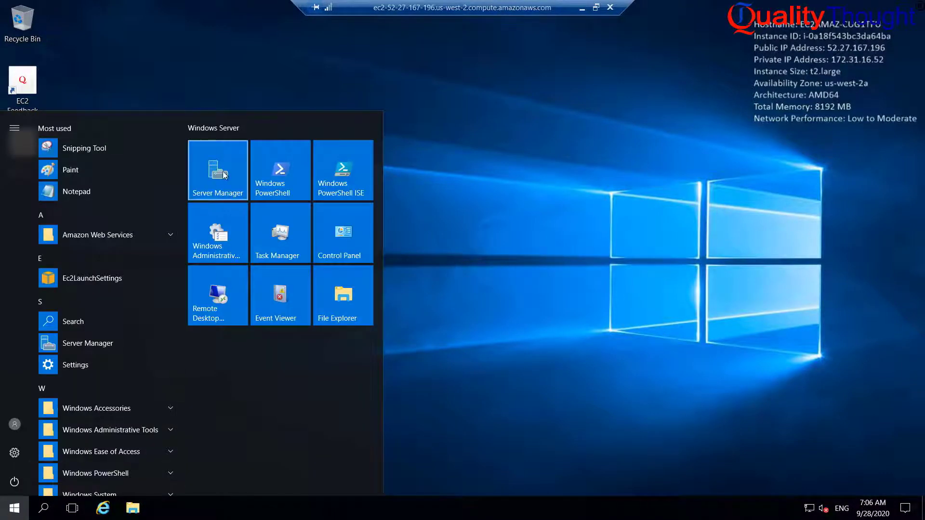
left_click(223, 176)
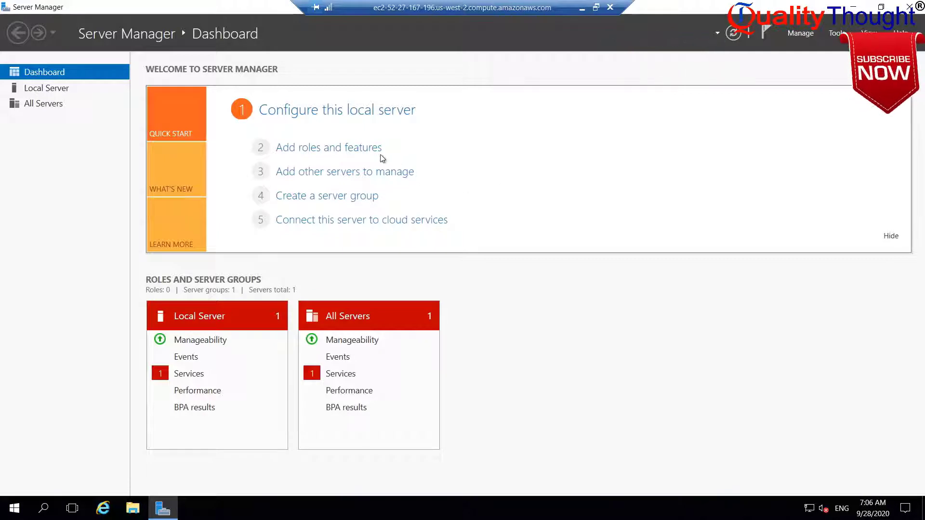
left_click(355, 152)
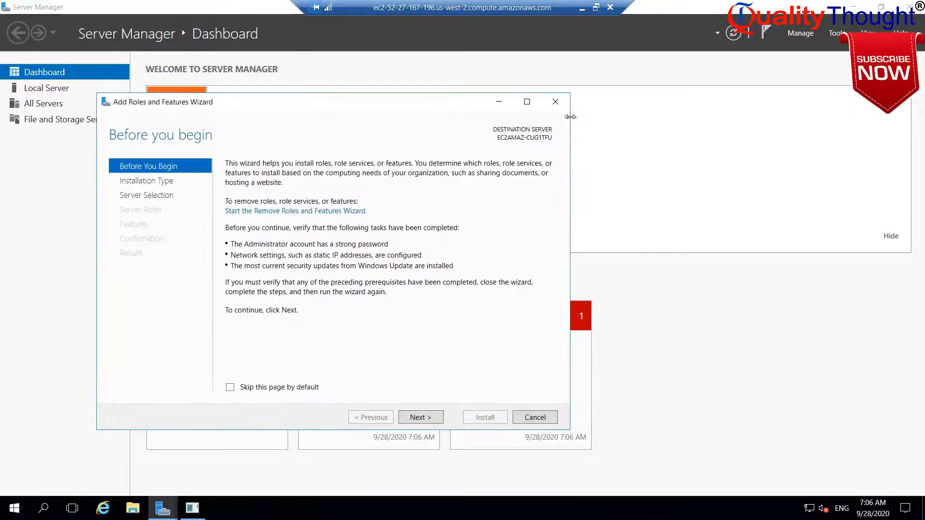
left_click(419, 417)
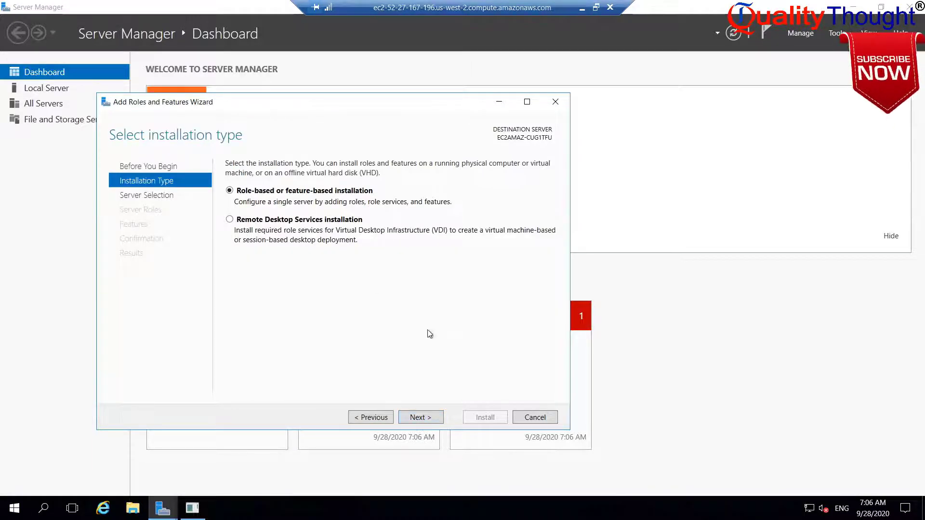
left_click(429, 418)
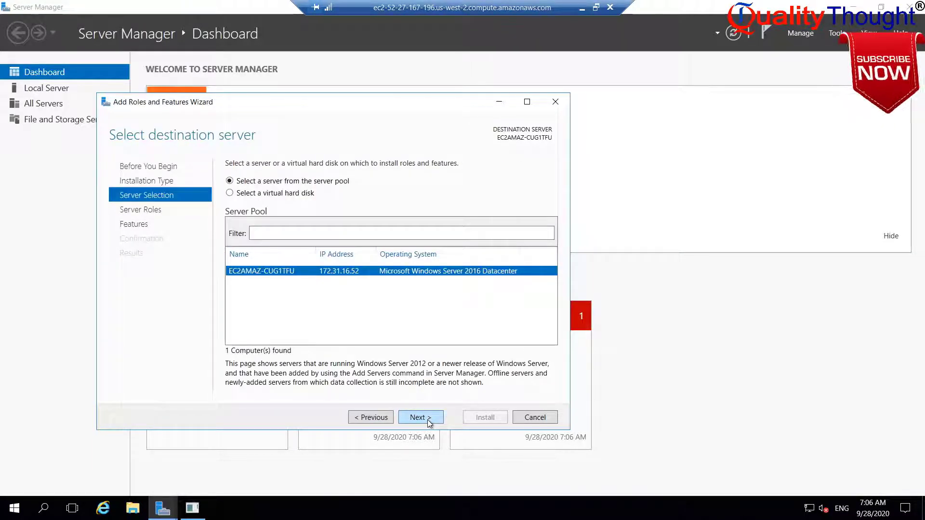
left_click(429, 418)
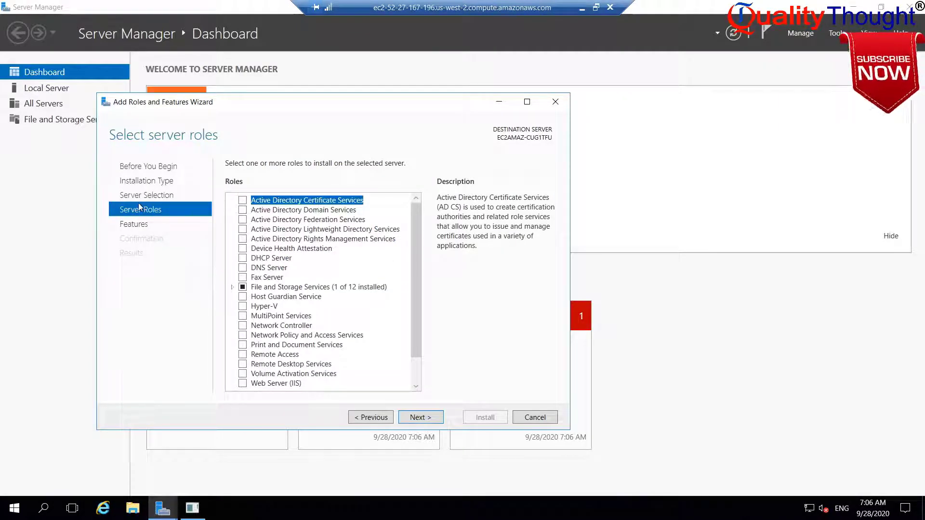
Select the Web Server (IIS) role with its management tools and continue to its role services, keeping the default features
left_click(242, 383)
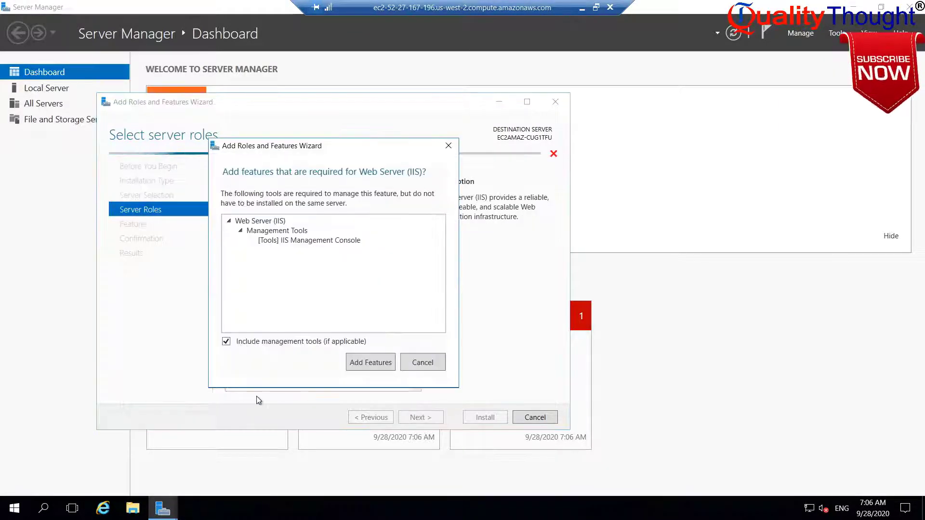
left_click(380, 363)
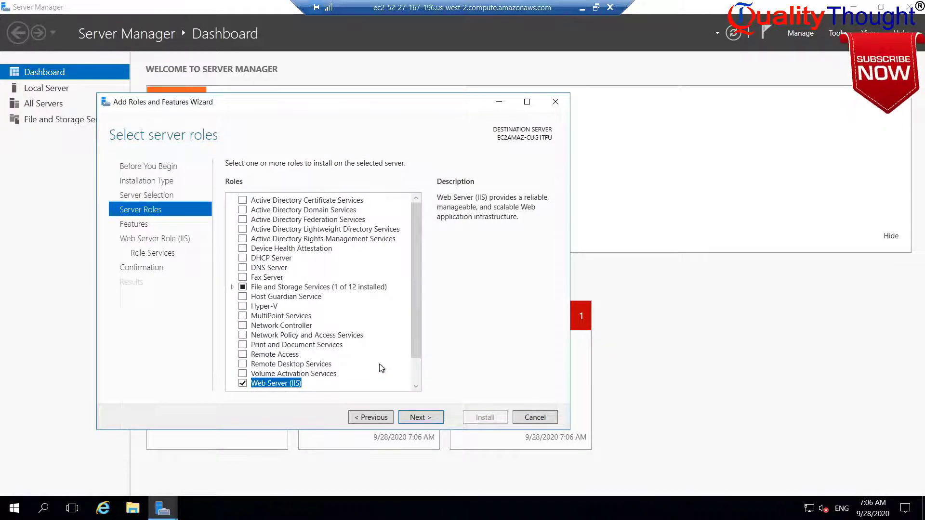
left_click(427, 421)
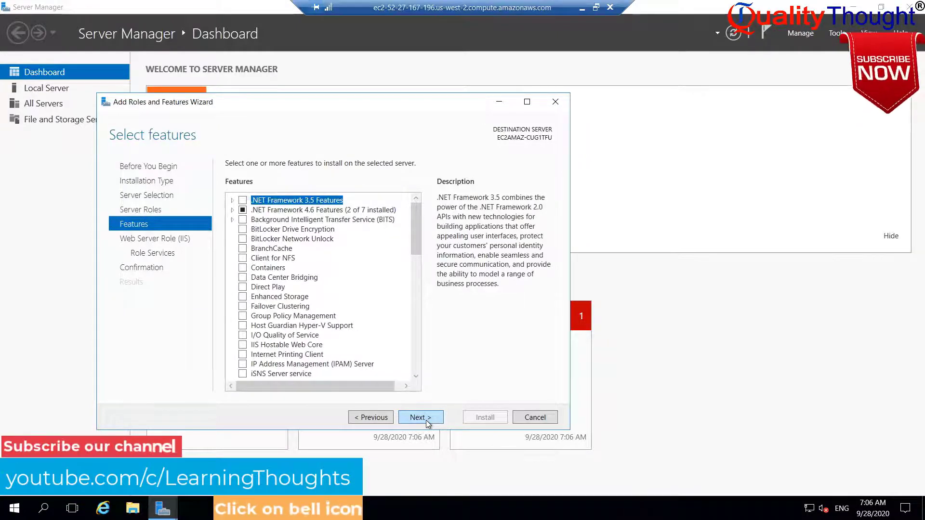
left_click(426, 420)
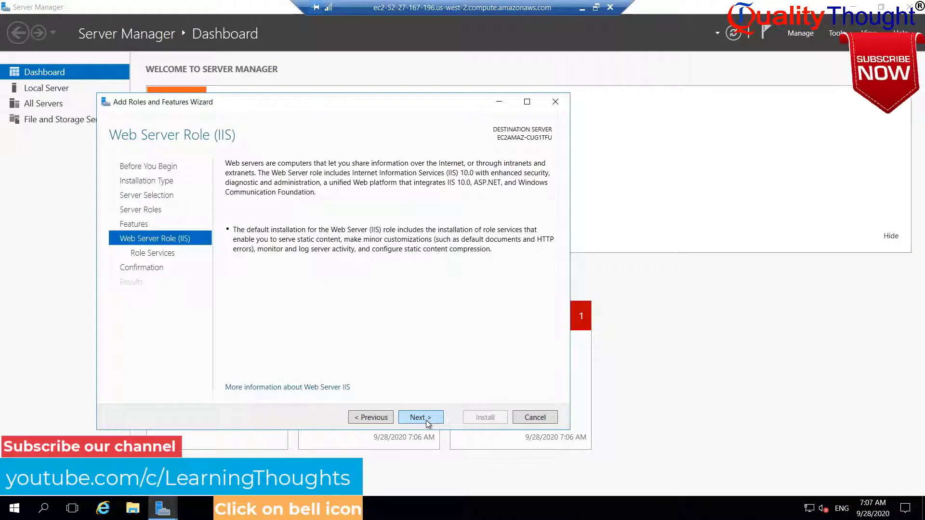
left_click(427, 421)
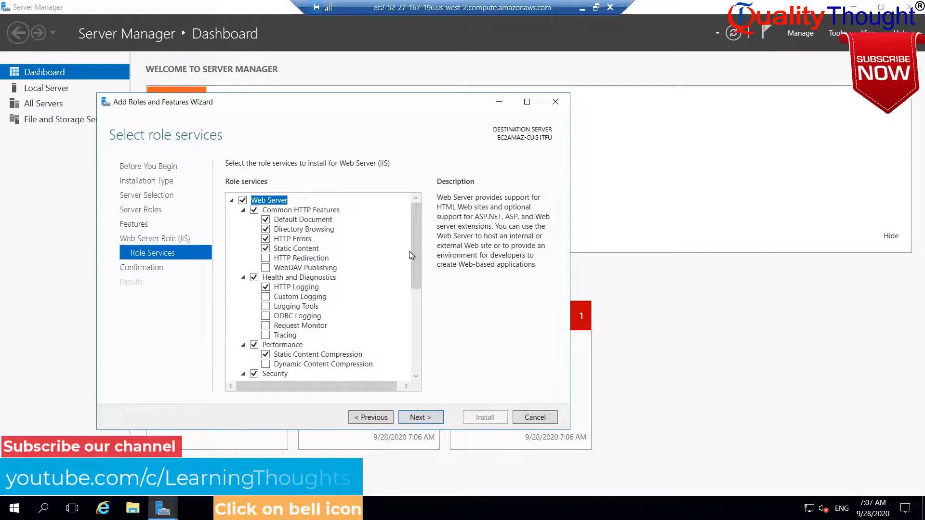
Review the Web Server (IIS) role services, keep the default selection, install the role and close the wizard once installation finishes
scroll(417, 260, "down", 1)
left_click_drag(418, 272, 421, 353)
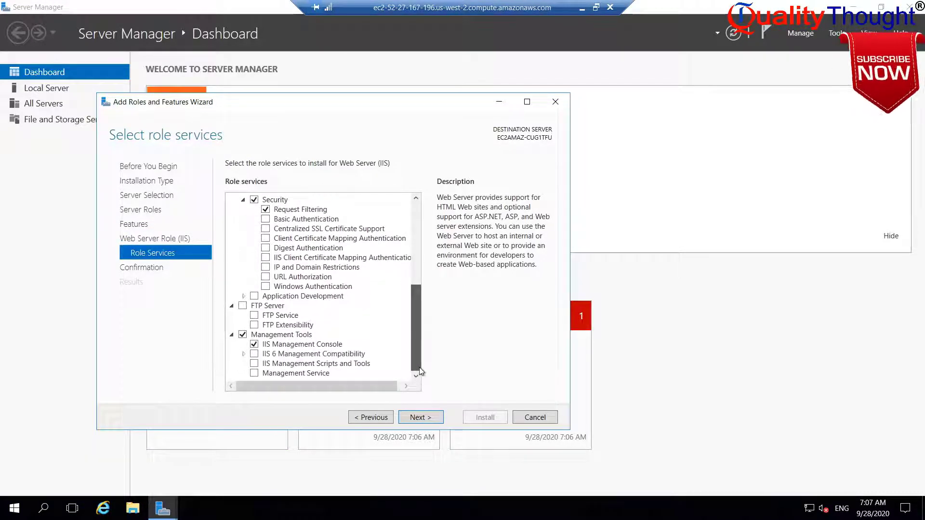
scroll(415, 242, "up", 6)
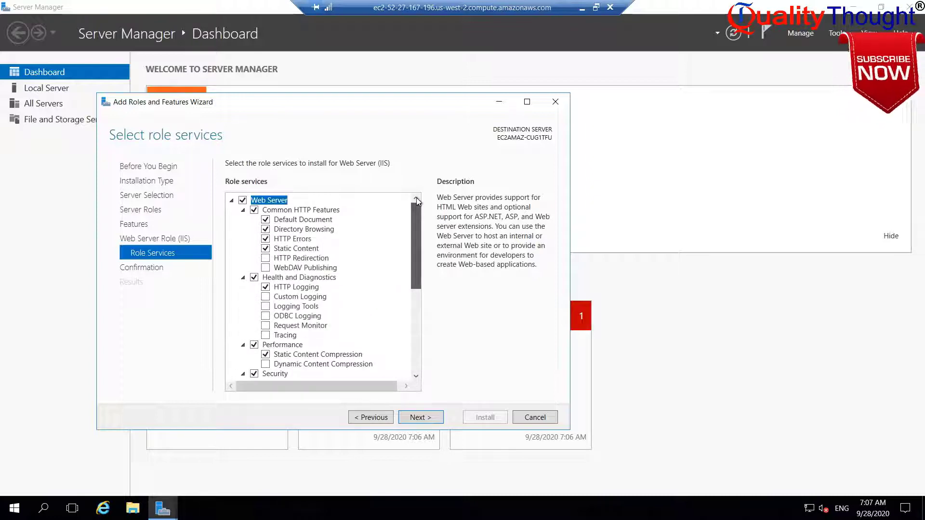
left_click(420, 417)
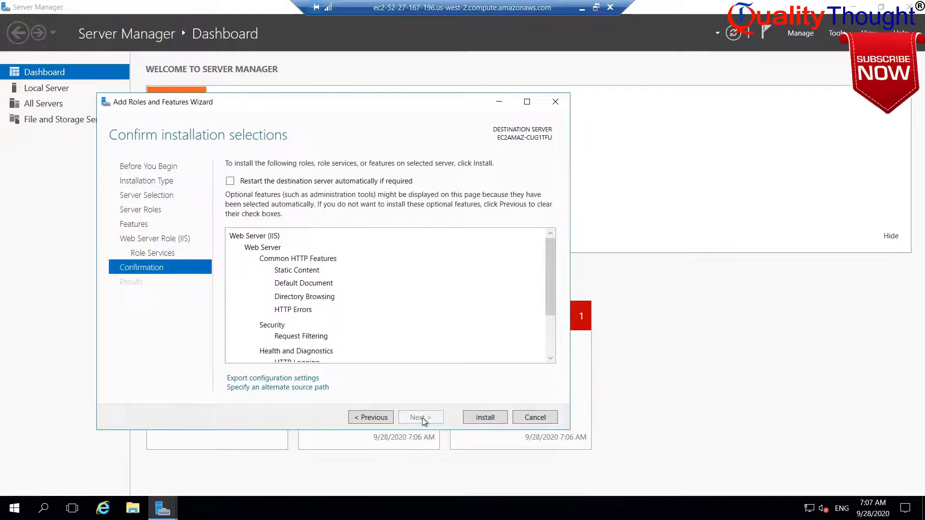
left_click(487, 418)
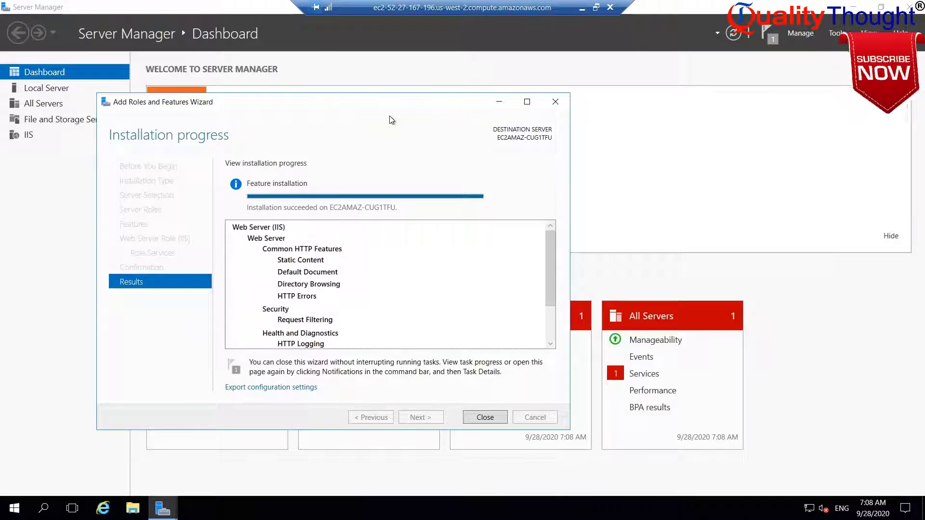
left_click(485, 417)
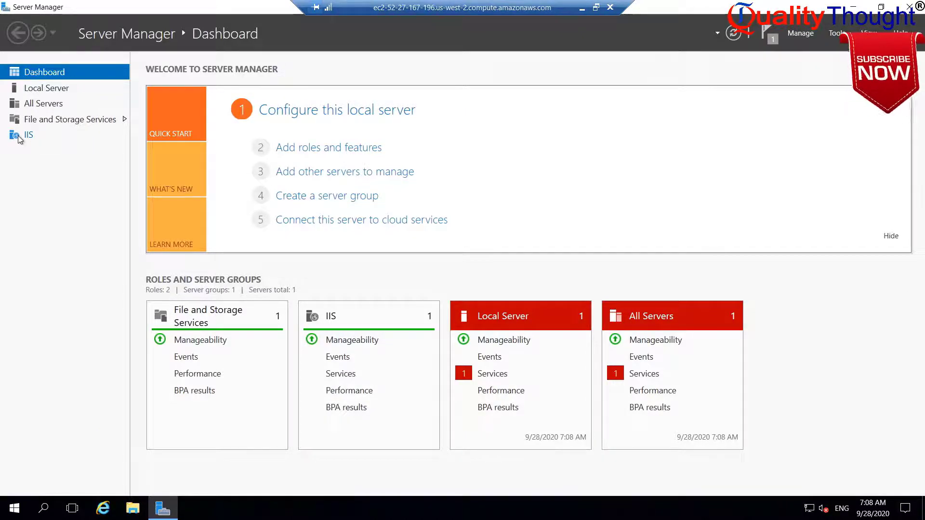
Minimize the remote session, return to the WindowsServer2016 instance's summary in the AWS console and copy its public IPv4 address
left_click(583, 8)
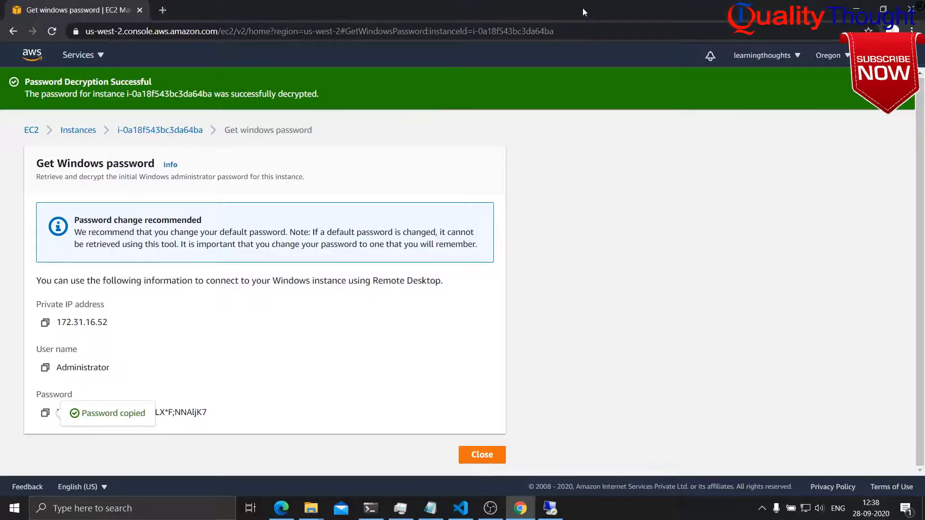
left_click(160, 131)
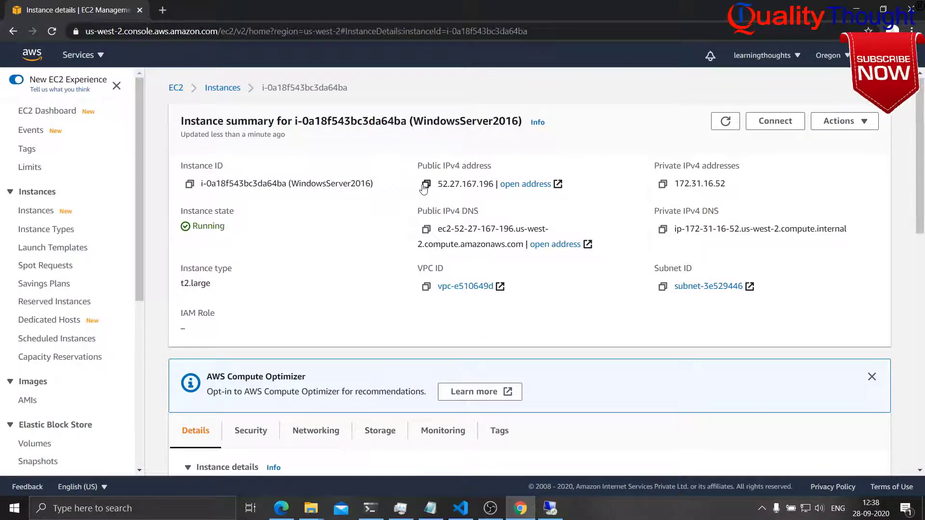
left_click(424, 185)
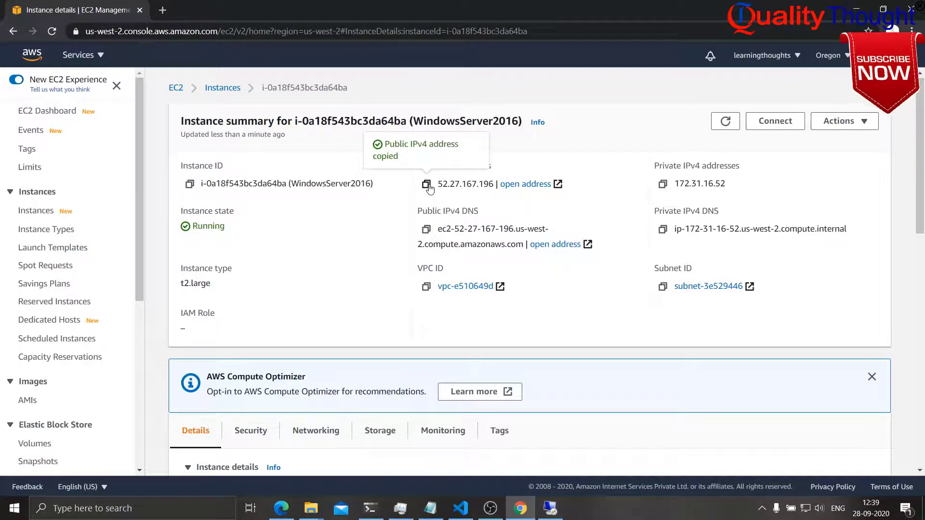
left_click(162, 11)
type("htt")
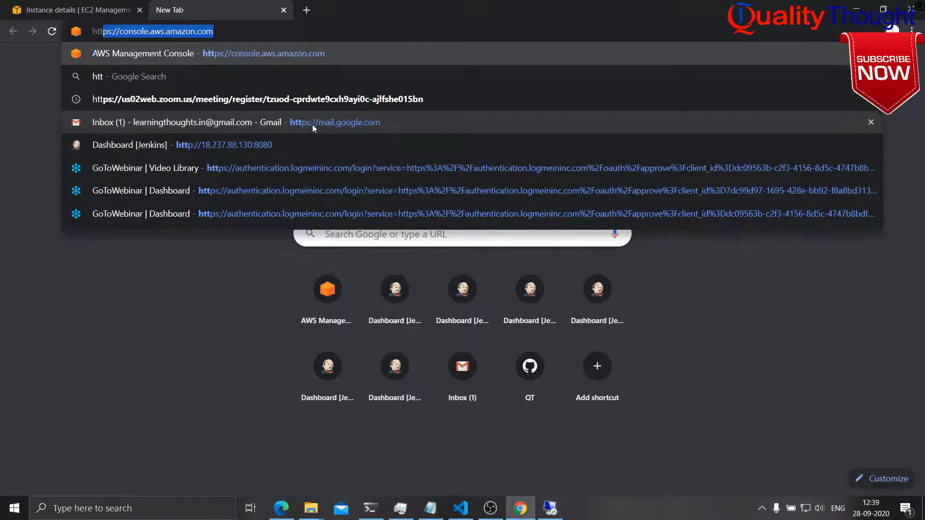
type("p://")
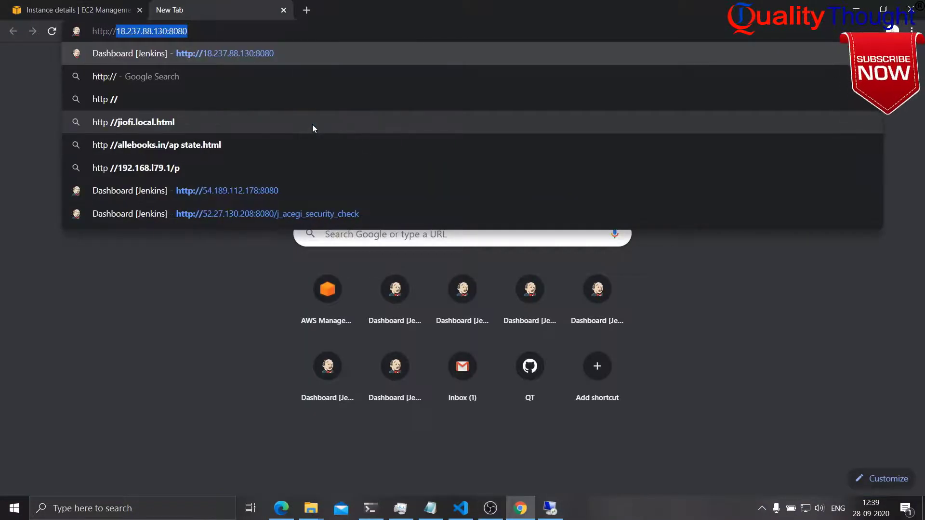
key("ctrl+v")
key("Return")
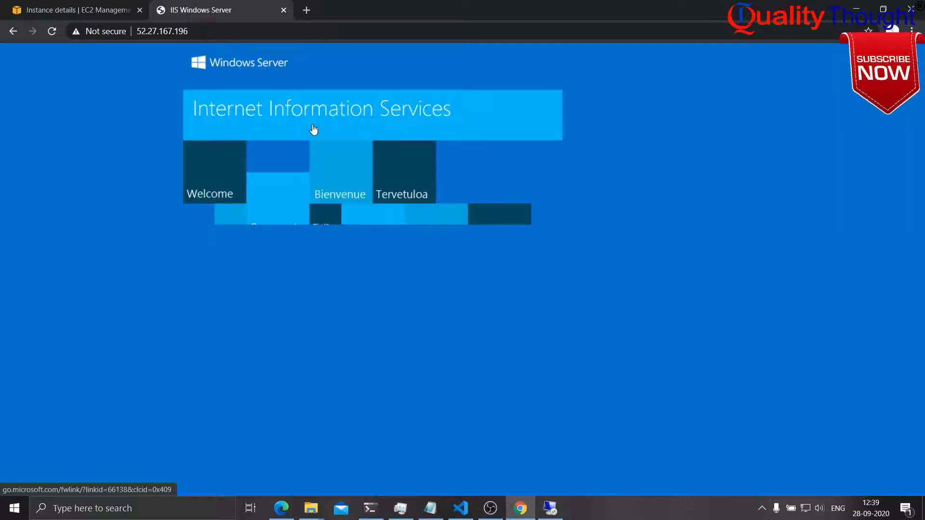
left_click(94, 12)
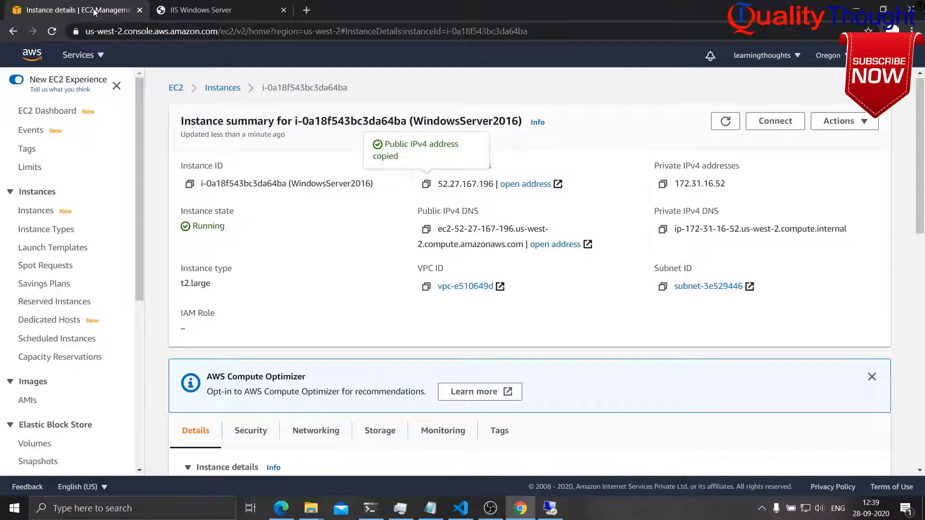
left_click(426, 229)
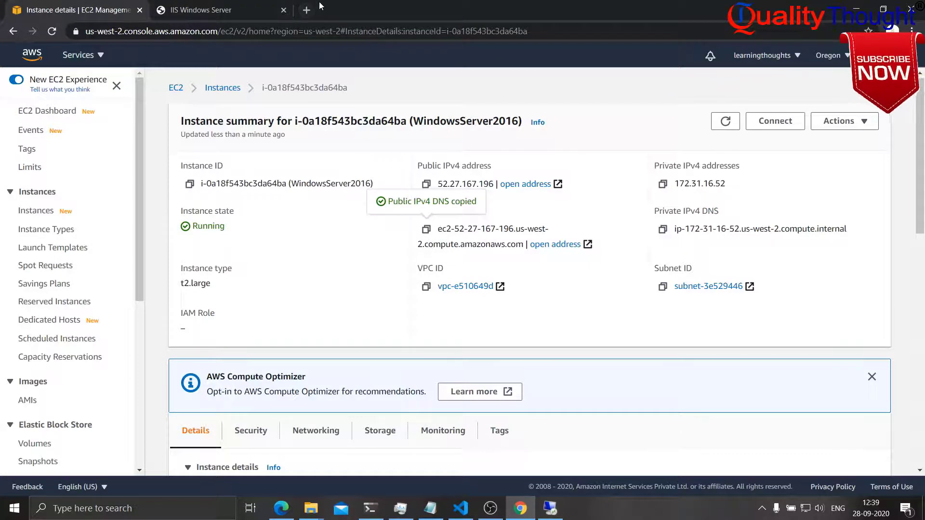
left_click(306, 10)
type("h")
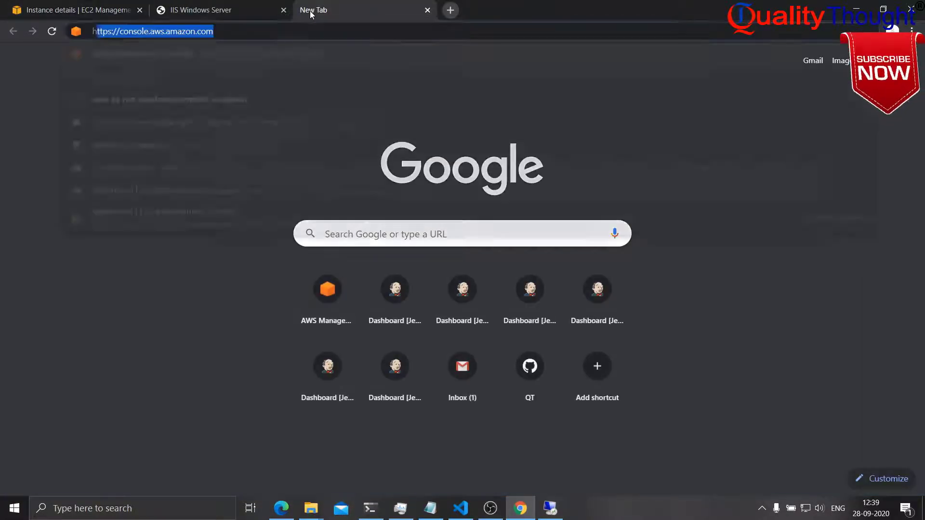
type("ttp://")
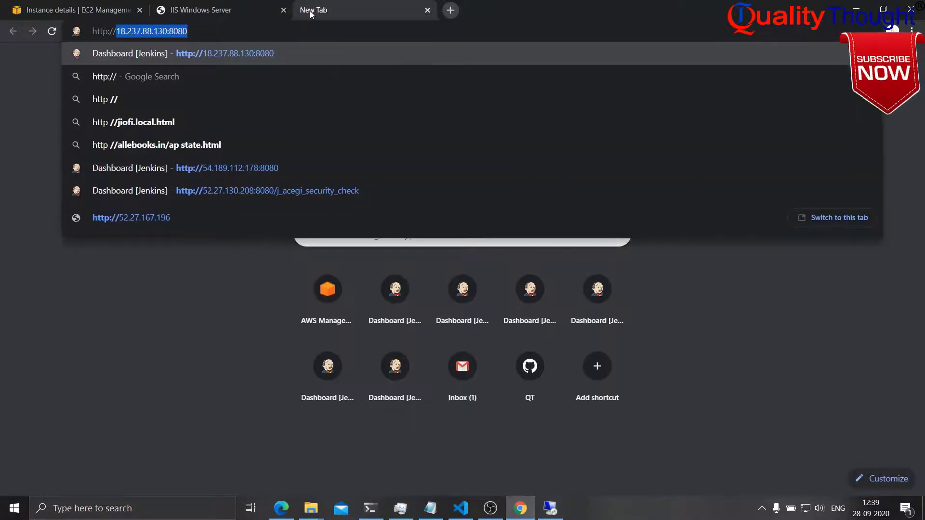
key("ctrl+v")
key("Return")
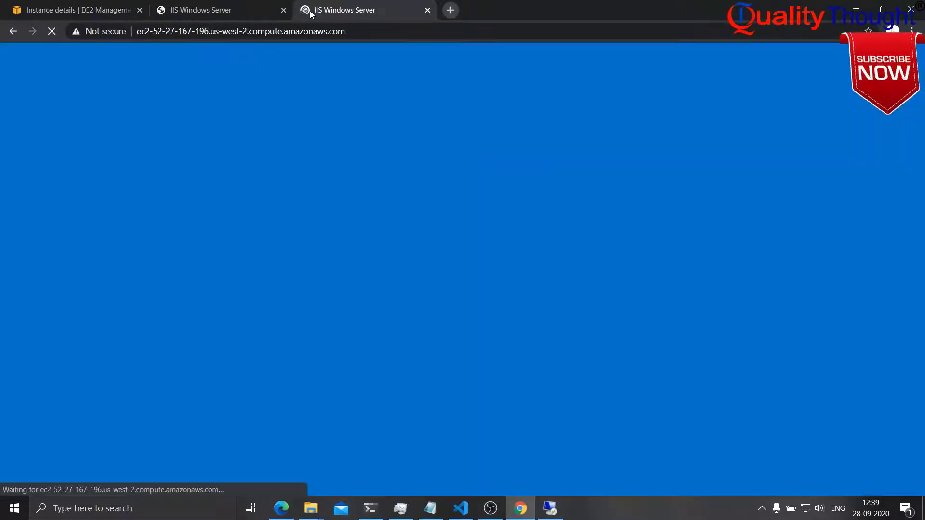